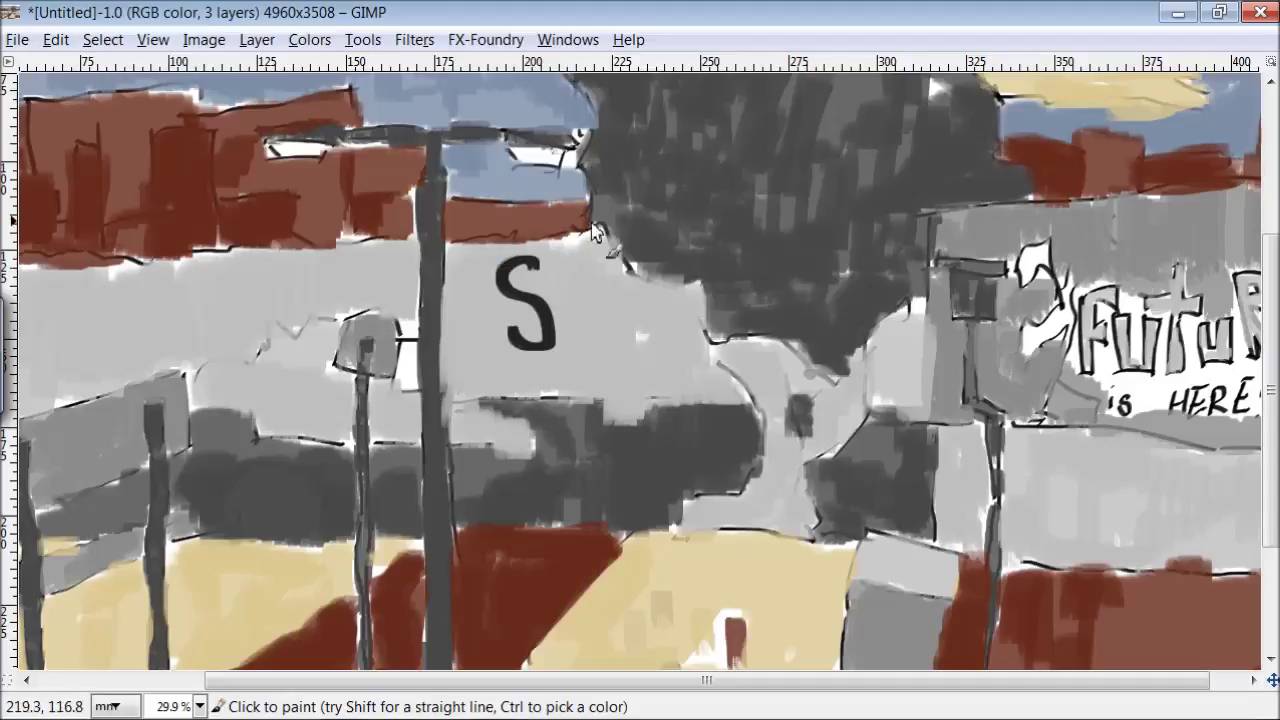
Step: Hand-letter SKETCHDAILY and OCTOBER 28TH over the finished painting
mouse_move(656, 268)
left_mouse_down()
mouse_move(658, 340)
mouse_move(708, 270)
left_mouse_up()
mouse_move(770, 275)
left_mouse_down()
mouse_move(776, 330)
mouse_move(860, 345)
left_mouse_up()
mouse_move(880, 262)
left_mouse_down()
mouse_move(905, 345)
mouse_move(1040, 345)
left_mouse_up()
left_click_drag(1030, 260, 1075, 335)
left_click_drag(1070, 250, 1100, 370)
left_click_drag(545, 410, 612, 462)
left_click_drag(620, 410, 640, 462)
left_click_drag(730, 410, 725, 415)
left_click_drag(760, 405, 770, 465)
mouse_move(860, 410)
left_mouse_down()
mouse_move(888, 447)
mouse_move(935, 462)
left_mouse_up()
left_click_drag(978, 418, 1014, 476)
left_click_drag(1062, 420, 1060, 490)
left_click_drag(1090, 440, 1176, 492)
Step: Letter the third title line, including TIME, beneath the date
mouse_move(520, 505)
left_mouse_down()
mouse_move(615, 580)
mouse_move(705, 590)
left_mouse_up()
left_click_drag(700, 520, 745, 585)
mouse_move(805, 525)
left_mouse_down()
mouse_move(870, 520)
mouse_move(845, 588)
left_mouse_up()
left_click_drag(875, 588, 998, 592)
left_click_drag(1000, 530, 1040, 528)
left_click_drag(1045, 530, 1062, 575)
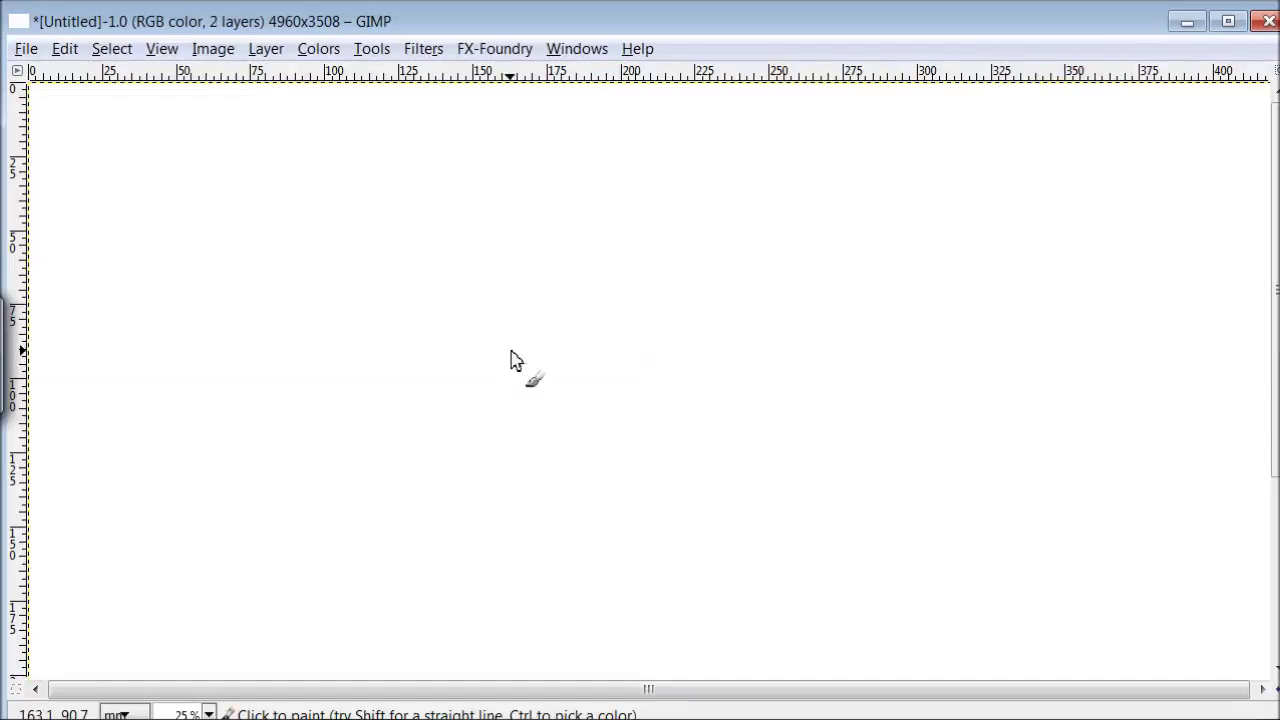
Step: On the blank canvas, sketch a T-shaped lamp post with its arm and lamp head
mouse_move(537, 350)
left_mouse_down()
mouse_move(398, 352)
mouse_move(460, 374)
left_mouse_up()
mouse_move(540, 354)
left_mouse_down()
mouse_move(557, 390)
mouse_move(555, 482)
left_mouse_up()
left_click_drag(535, 402, 535, 506)
left_click(535, 542)
mouse_move(553, 356)
left_mouse_down()
mouse_move(664, 366)
mouse_move(650, 383)
left_mouse_up()
left_click_drag(652, 370, 668, 438)
Step: Outline the tree canopy from beside the lamp, across the top and down the right
left_click_drag(662, 302, 684, 370)
mouse_move(648, 298)
left_mouse_down()
mouse_move(684, 260)
mouse_move(710, 283)
left_mouse_up()
left_click_drag(722, 237, 793, 231)
mouse_move(765, 245)
left_mouse_down()
mouse_move(778, 272)
mouse_move(822, 195)
left_mouse_up()
mouse_move(860, 195)
left_mouse_down()
mouse_move(878, 238)
mouse_move(888, 145)
left_mouse_up()
left_click_drag(897, 153, 1000, 280)
left_click_drag(985, 287, 1043, 402)
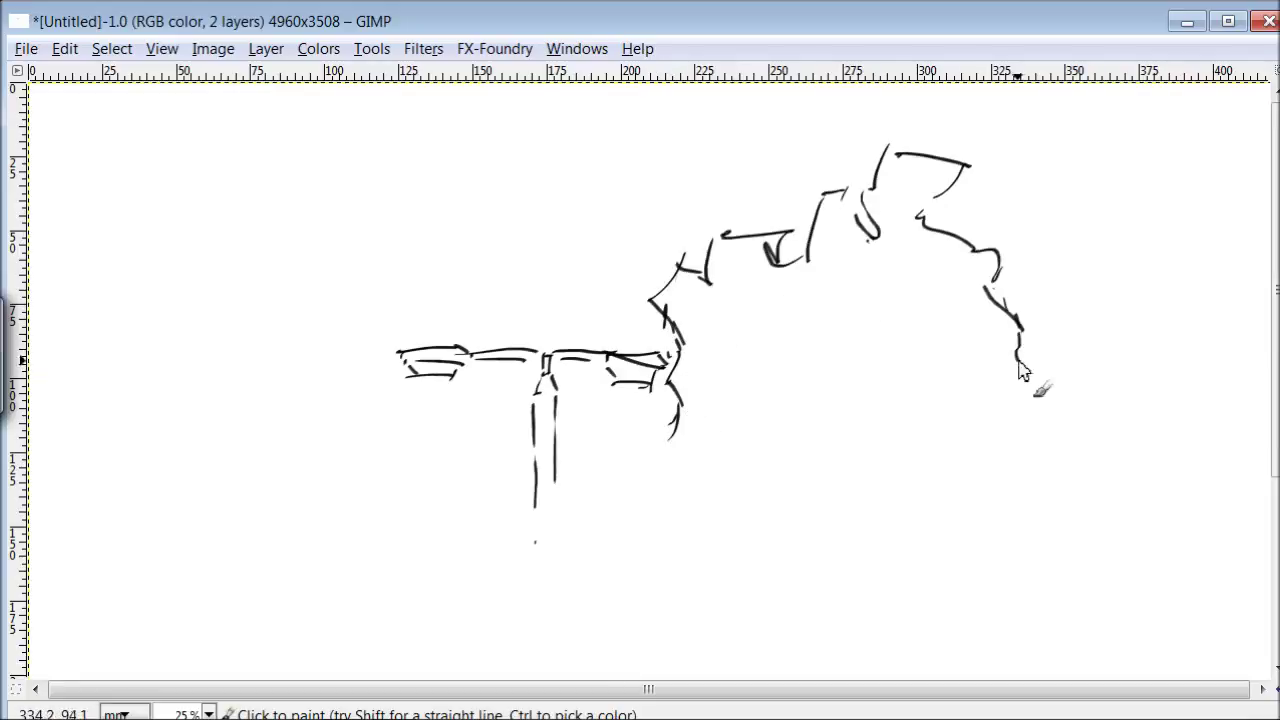
Step: Draw the billboard's top edge and left post with a small box beneath it
mouse_move(1148, 402)
left_mouse_down()
mouse_move(946, 425)
mouse_move(958, 574)
left_mouse_up()
mouse_move(966, 455)
left_mouse_down()
mouse_move(965, 500)
mouse_move(1025, 462)
left_mouse_up()
mouse_move(966, 468)
left_mouse_down()
mouse_move(1027, 470)
mouse_move(977, 512)
left_mouse_up()
left_click_drag(1018, 476, 1017, 510)
left_click_drag(977, 512, 1017, 510)
Step: Extend the post below the small box and draw the billboard's bottom edge
scroll(1014, 451, "down", 2)
mouse_move(991, 443)
left_mouse_down()
mouse_move(990, 505)
mouse_move(1030, 514)
mouse_move(1010, 590)
left_mouse_up()
left_click_drag(1018, 518, 1020, 596)
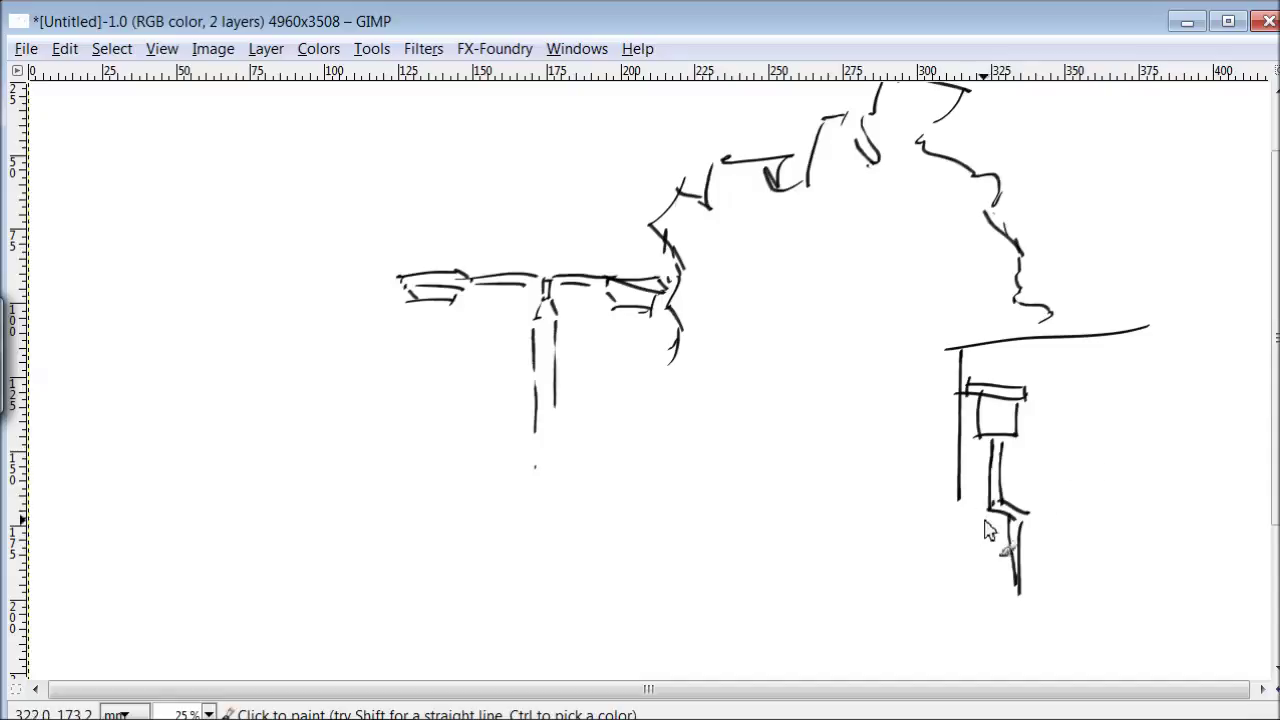
mouse_move(1000, 518)
left_mouse_down()
mouse_move(944, 522)
mouse_move(1200, 545)
left_mouse_up()
left_click_drag(1056, 515, 1077, 440)
mouse_move(1036, 463)
left_mouse_down()
mouse_move(1058, 458)
mouse_move(1040, 478)
left_mouse_up()
Step: Letter 'FUTUR is HERE!' on the billboard and extend its top and bottom edges
left_click_drag(1038, 410, 1075, 425)
mouse_move(1091, 481)
left_mouse_down()
mouse_move(1120, 412)
mouse_move(1096, 470)
mouse_move(1140, 436)
mouse_move(1157, 449)
mouse_move(1160, 482)
left_mouse_up()
mouse_move(1138, 412)
left_mouse_down()
mouse_move(1182, 400)
mouse_move(1168, 482)
mouse_move(1172, 398)
mouse_move(1208, 438)
mouse_move(1232, 430)
mouse_move(1250, 468)
left_mouse_up()
mouse_move(1112, 500)
left_mouse_down()
mouse_move(1110, 514)
mouse_move(1192, 514)
left_mouse_up()
left_click_drag(1208, 514, 1226, 512)
left_click_drag(1242, 486, 1238, 506)
left_click(1236, 516)
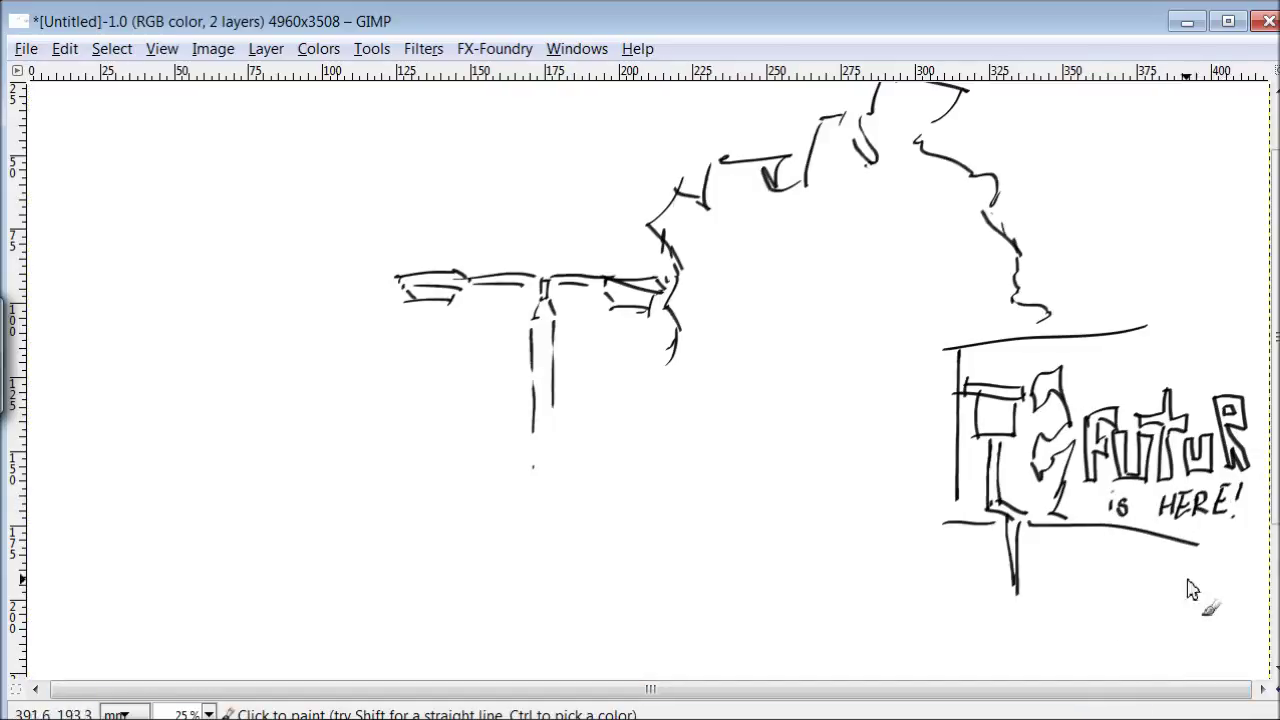
left_click_drag(1146, 326, 1268, 320)
left_click_drag(1198, 545, 1256, 548)
mouse_move(942, 436)
left_mouse_down()
mouse_move(903, 452)
mouse_move(771, 451)
left_mouse_up()
Step: Close the lower tree canopy, draw the trunk and roots, and lengthen the lamp post
left_click_drag(770, 405, 660, 355)
left_click_drag(845, 466, 857, 485)
left_click_drag(782, 470, 822, 548)
left_click_drag(838, 480, 858, 543)
left_click_drag(908, 458, 850, 545)
left_click_drag(841, 488, 866, 608)
left_click_drag(812, 562, 748, 605)
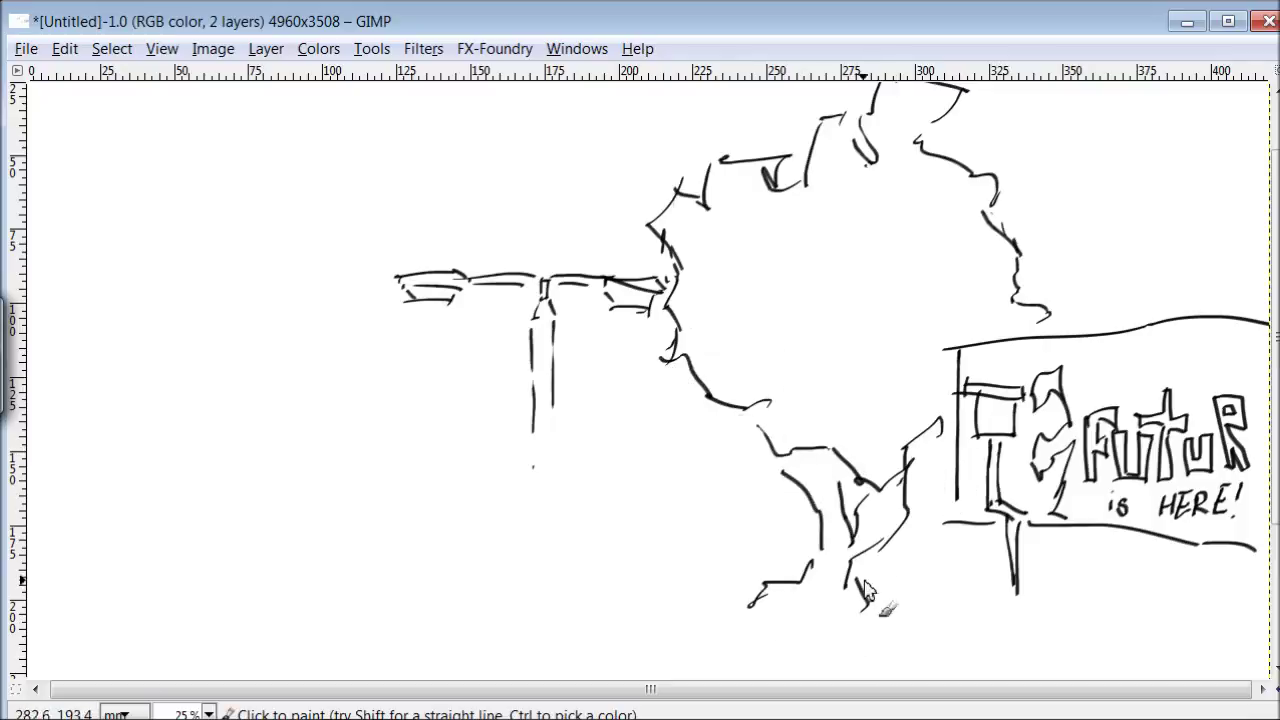
mouse_move(552, 430)
left_mouse_down()
mouse_move(560, 563)
mouse_move(537, 578)
left_mouse_up()
scroll(546, 620, "down", 3)
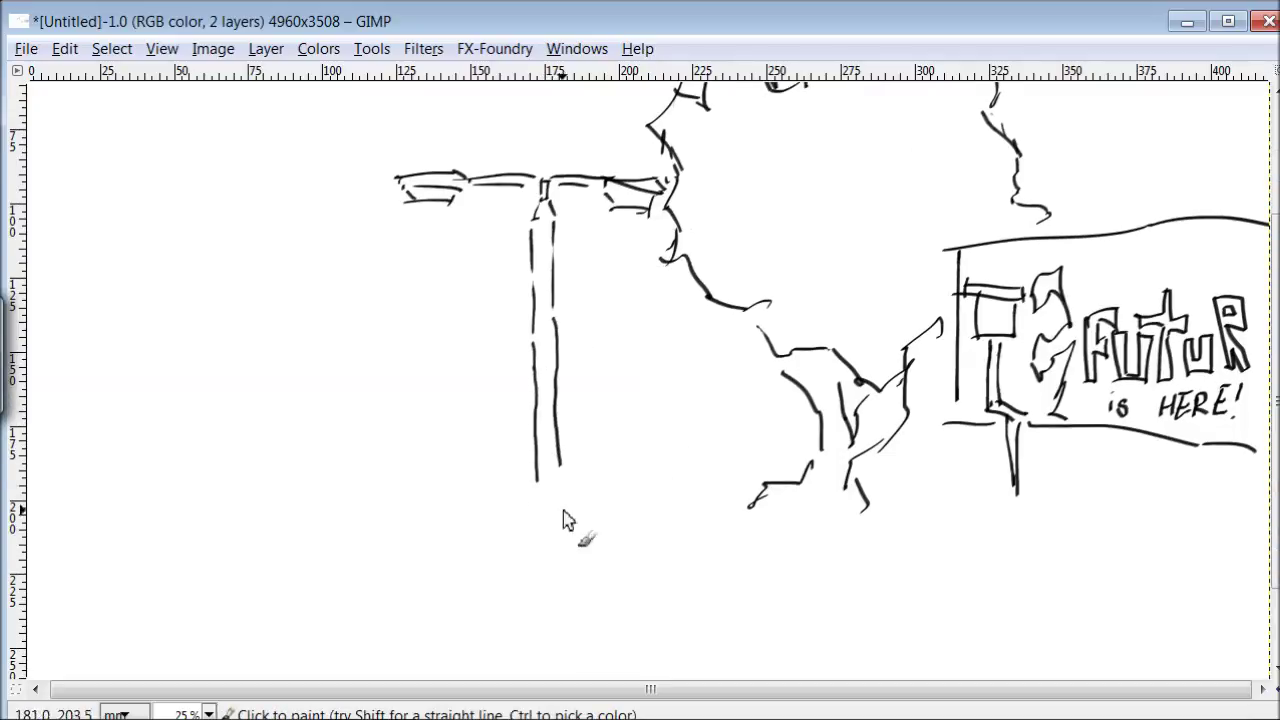
Step: Add a sign box and round sign to the lamp post and sketch the hedge line
left_click_drag(493, 354, 570, 350)
left_click_drag(512, 356, 505, 398)
mouse_move(567, 348)
left_mouse_down()
mouse_move(569, 395)
mouse_move(582, 388)
left_mouse_up()
mouse_move(514, 352)
left_mouse_down()
mouse_move(512, 335)
mouse_move(466, 366)
mouse_move(483, 380)
mouse_move(485, 498)
left_mouse_up()
left_click_drag(465, 338, 432, 358)
left_click_drag(344, 388, 446, 336)
mouse_move(672, 262)
left_mouse_down()
mouse_move(345, 284)
mouse_move(45, 277)
left_mouse_up()
Step: Outline the skyline buildings and add building details near the lamp arm
mouse_move(265, 278)
left_mouse_down()
mouse_move(263, 172)
mouse_move(245, 272)
left_mouse_up()
left_click_drag(229, 228, 229, 250)
left_click_drag(162, 280, 232, 245)
mouse_move(222, 268)
left_mouse_down()
mouse_move(333, 270)
mouse_move(362, 245)
mouse_move(432, 250)
left_mouse_up()
mouse_move(437, 150)
left_mouse_down()
mouse_move(480, 158)
mouse_move(335, 167)
left_mouse_up()
left_click_drag(476, 200, 478, 262)
left_click_drag(350, 168, 192, 152)
mouse_move(205, 152)
left_mouse_down()
mouse_move(208, 215)
mouse_move(103, 270)
left_mouse_up()
left_click_drag(125, 205, 55, 188)
left_click_drag(464, 233, 508, 232)
left_click_drag(560, 238, 635, 237)
left_click_drag(345, 383, 338, 442)
Step: Draw the fence rails and posts and outline the bush at the left edge
left_click_drag(123, 437, 331, 381)
mouse_move(168, 425)
left_mouse_down()
mouse_move(163, 486)
mouse_move(206, 472)
left_mouse_up()
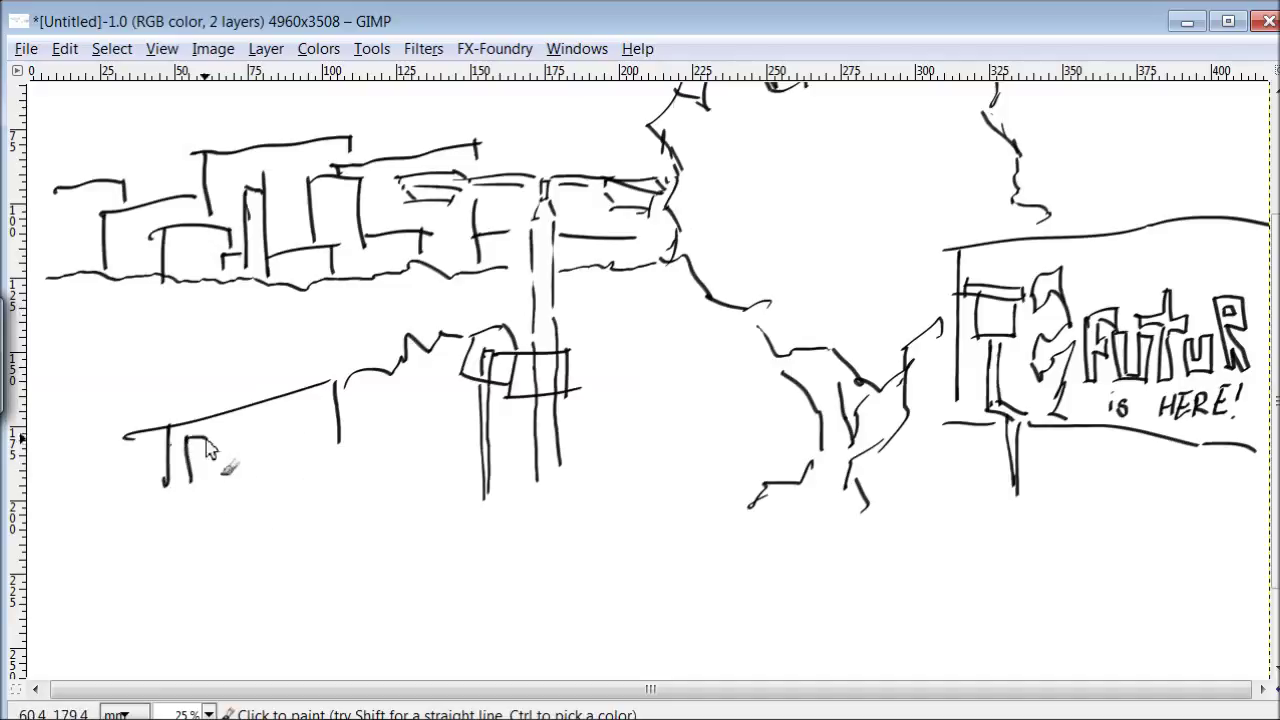
mouse_move(301, 445)
left_mouse_down()
mouse_move(321, 441)
mouse_move(179, 512)
mouse_move(214, 582)
left_mouse_up()
left_click_drag(188, 480, 199, 552)
left_click_drag(307, 452, 311, 500)
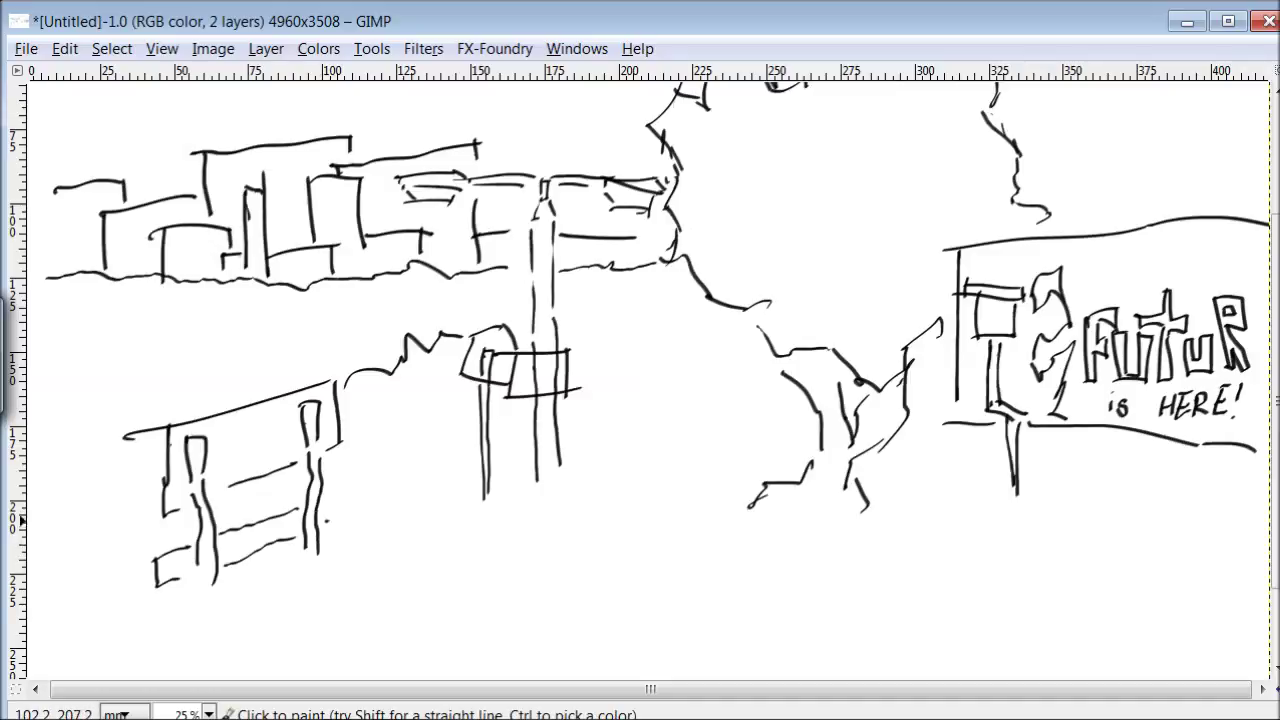
mouse_move(44, 350)
left_mouse_down()
mouse_move(76, 398)
mouse_move(130, 630)
left_mouse_up()
scroll(660, 440, "down", 3)
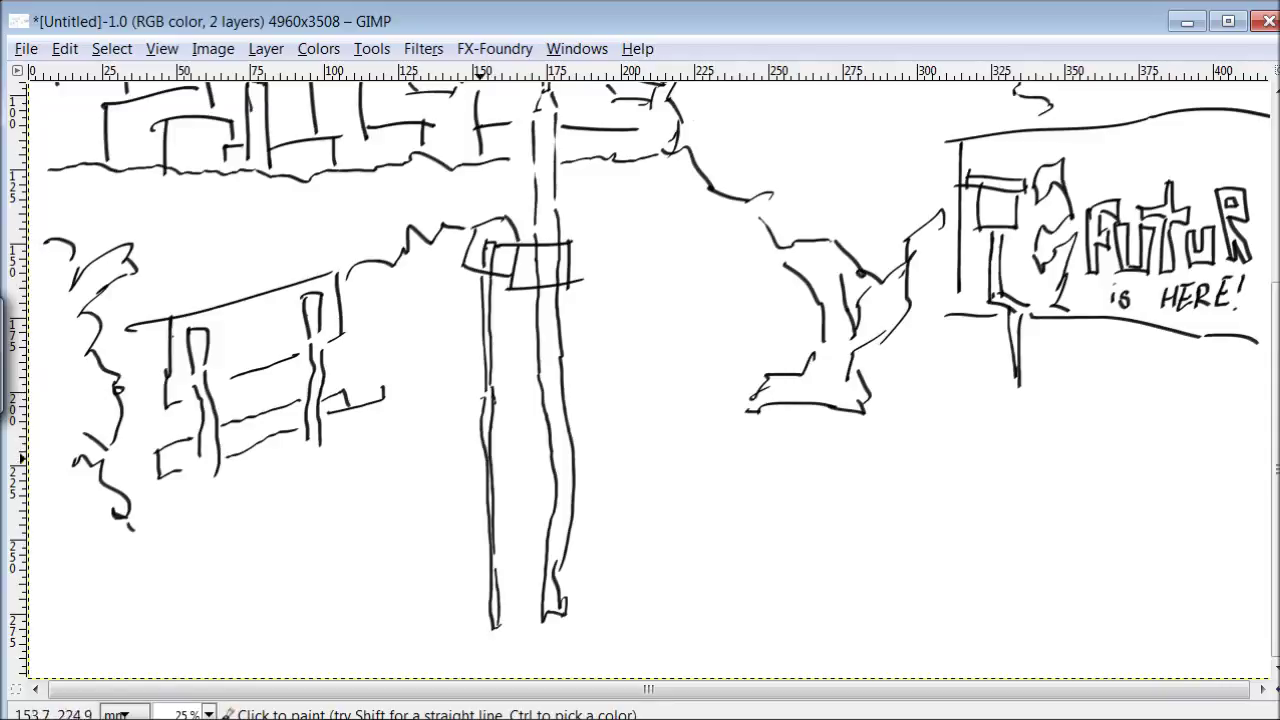
Step: Draw the lamp base and ground line, and extend the sign and fence posts to the ground
left_click_drag(570, 576, 604, 606)
left_click_drag(464, 529, 309, 619)
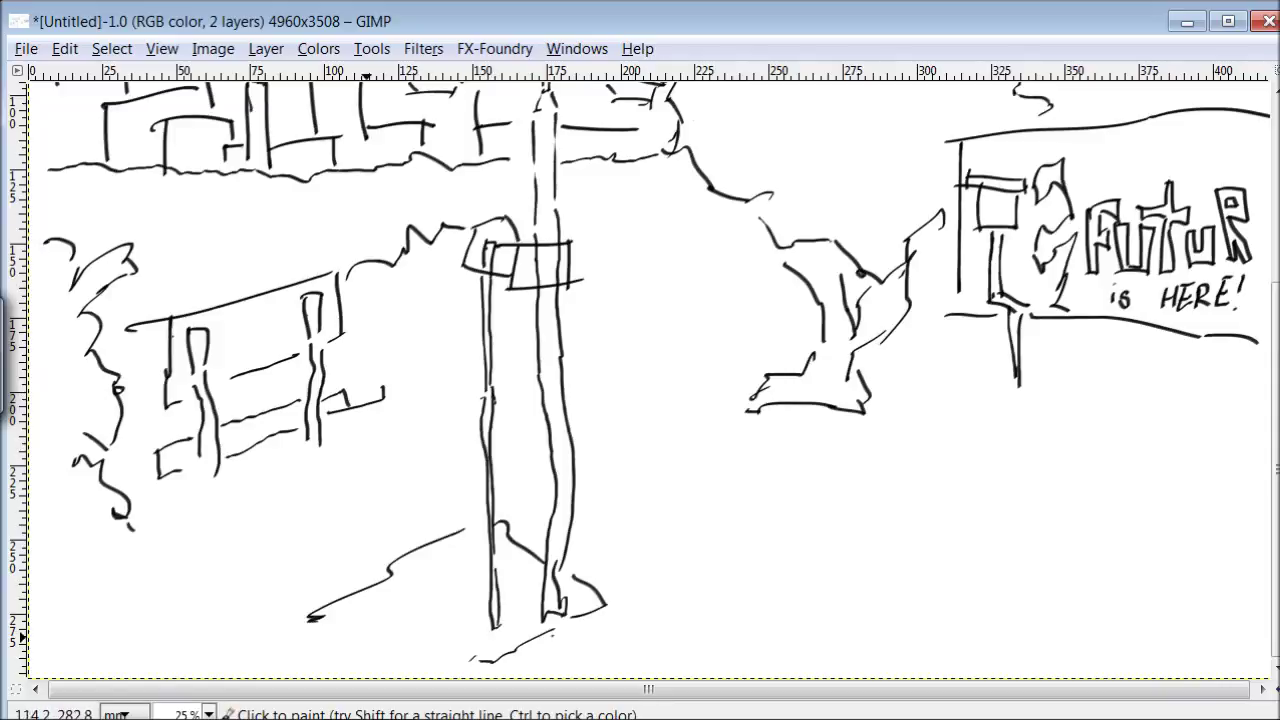
left_click_drag(313, 441, 318, 594)
left_click_drag(203, 477, 208, 621)
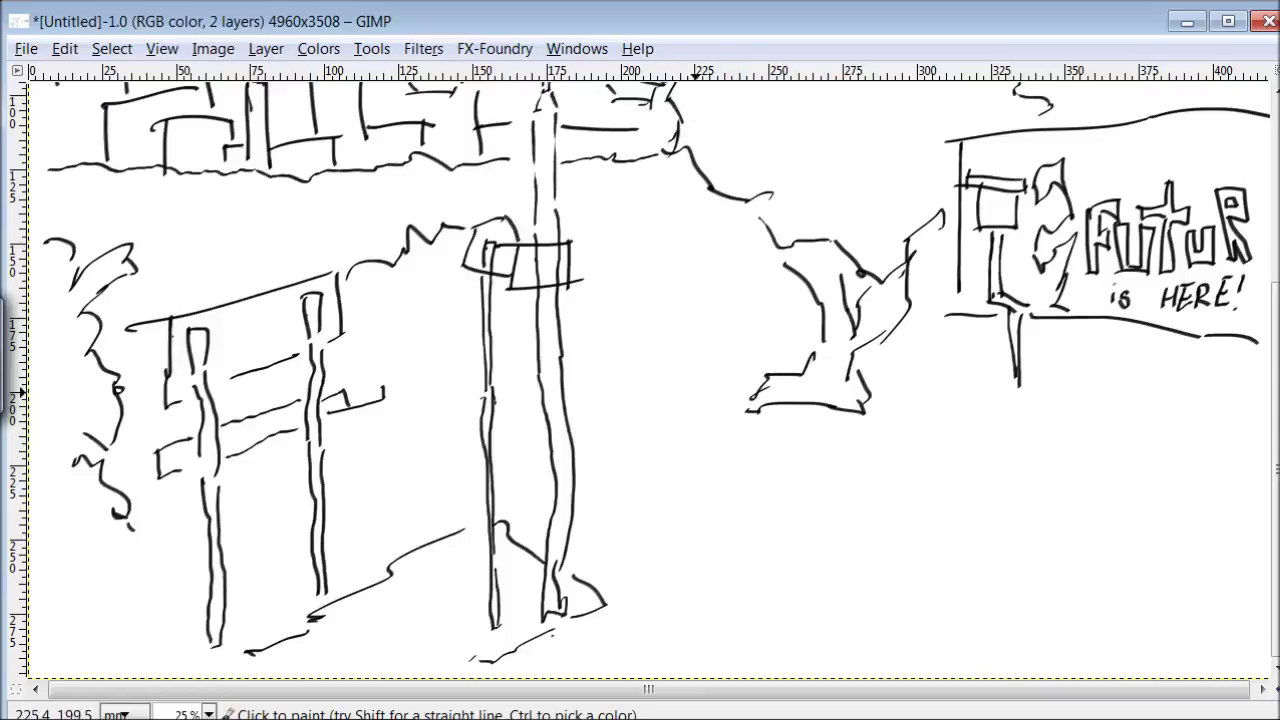
left_click_drag(1016, 386, 996, 616)
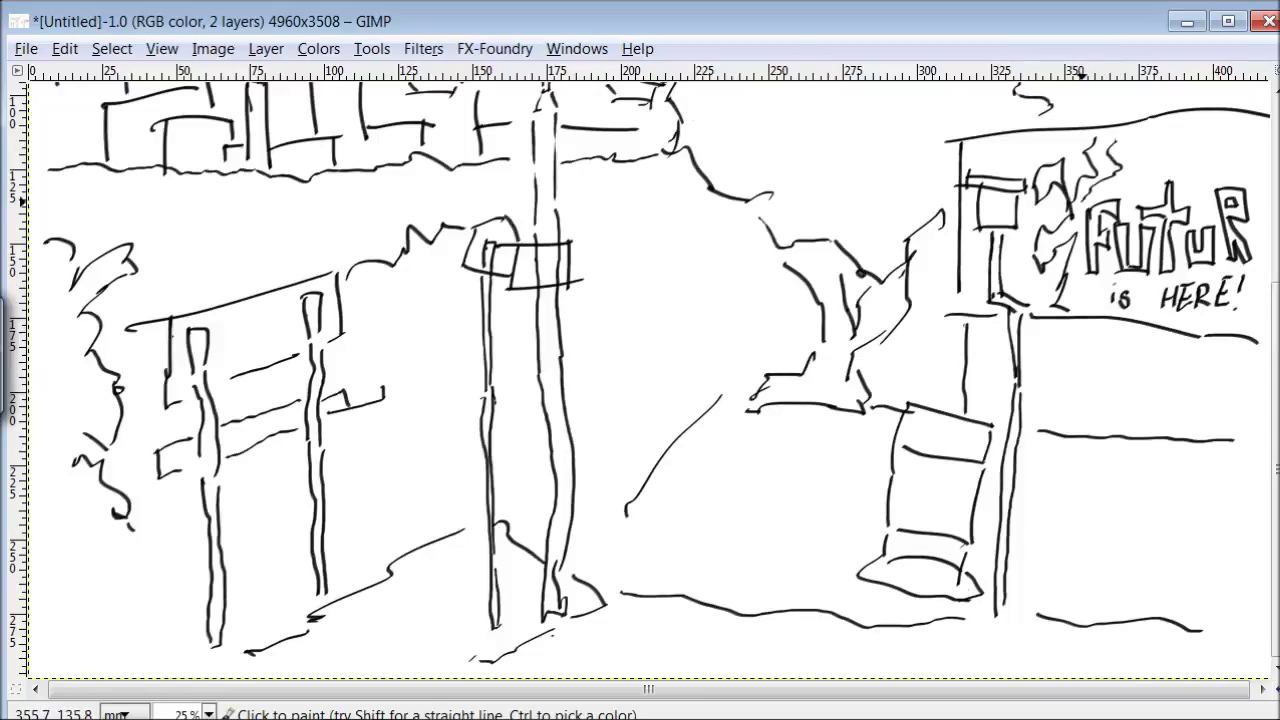
Step: Sketch cloud outlines in the sky and a mid-scene street line, then start the dark grey lamp arm
scroll(900, 300, "up", 5)
scroll(885, 245, "up", 1)
mouse_move(1055, 228)
left_mouse_down()
mouse_move(1096, 177)
mouse_move(996, 185)
left_mouse_up()
mouse_move(672, 178)
left_mouse_down()
mouse_move(118, 126)
mouse_move(520, 112)
left_mouse_up()
left_click_drag(550, 113, 692, 155)
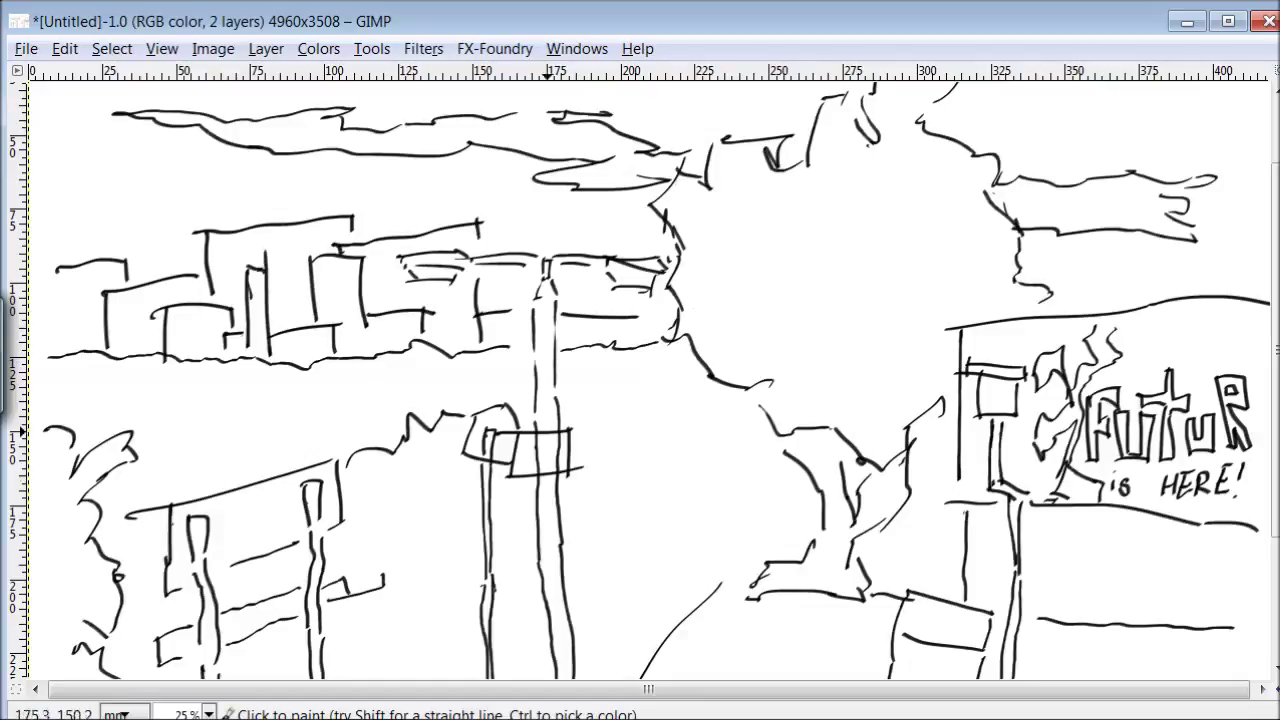
left_click_drag(790, 478, 578, 482)
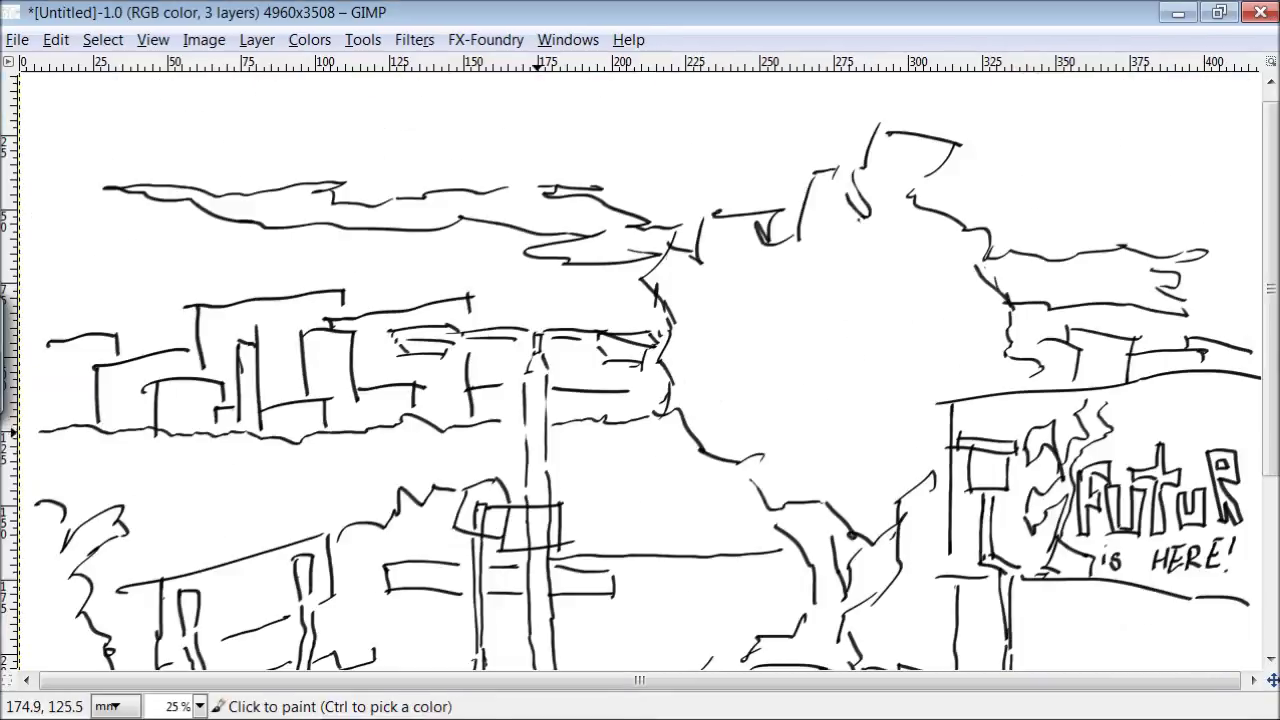
left_click_drag(536, 466, 537, 406)
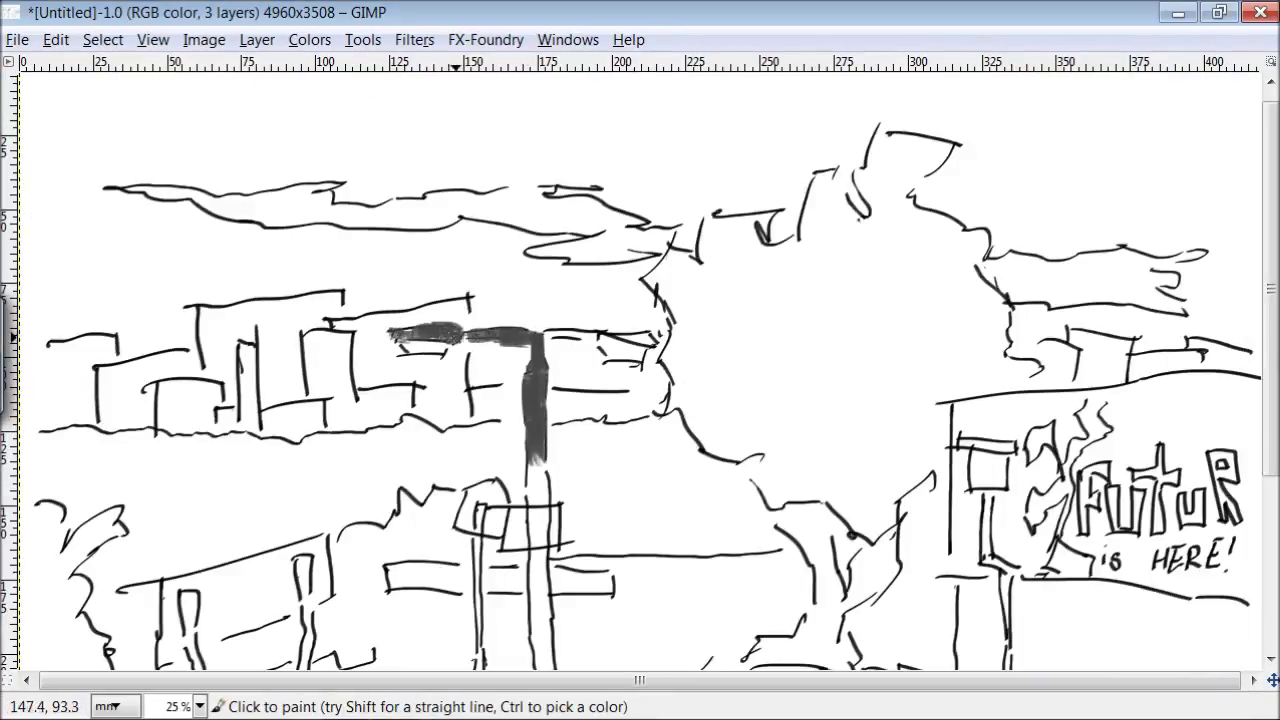
Step: Paint the lamp arm, lamp stem and fence posts dark grey
left_click_drag(634, 340, 656, 338)
left_click_drag(537, 458, 538, 620)
scroll(538, 620, "down", 5)
left_click_drag(540, 345, 540, 578)
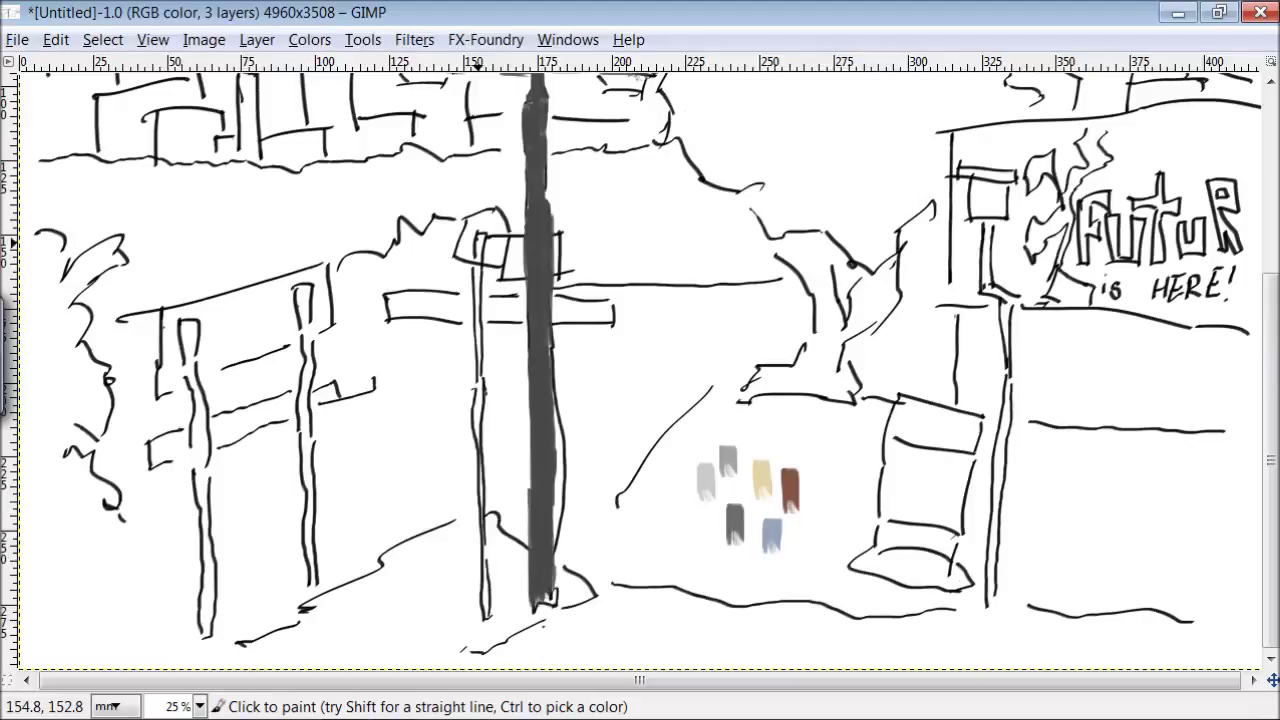
left_click_drag(308, 372, 308, 583)
mouse_move(189, 316)
left_mouse_down()
mouse_move(218, 565)
mouse_move(210, 615)
left_mouse_up()
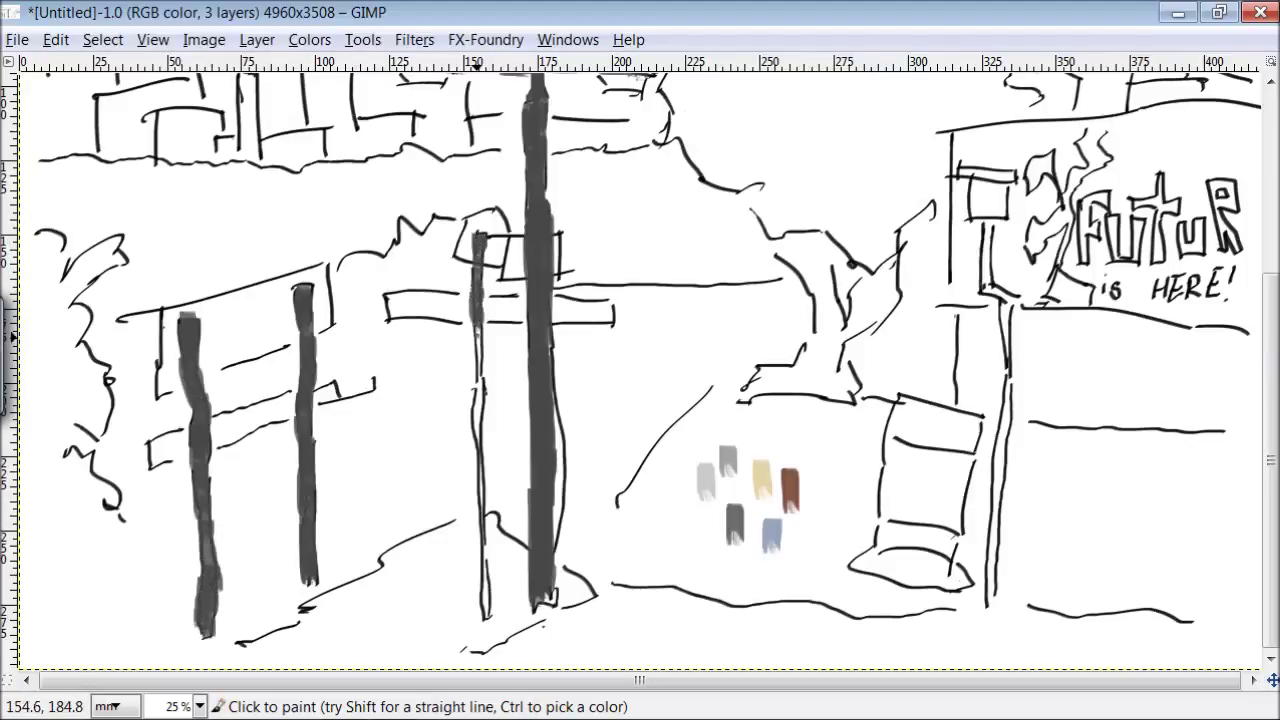
Step: Paint the round sign's post and the billboard post dark grey
left_click_drag(479, 375, 478, 452)
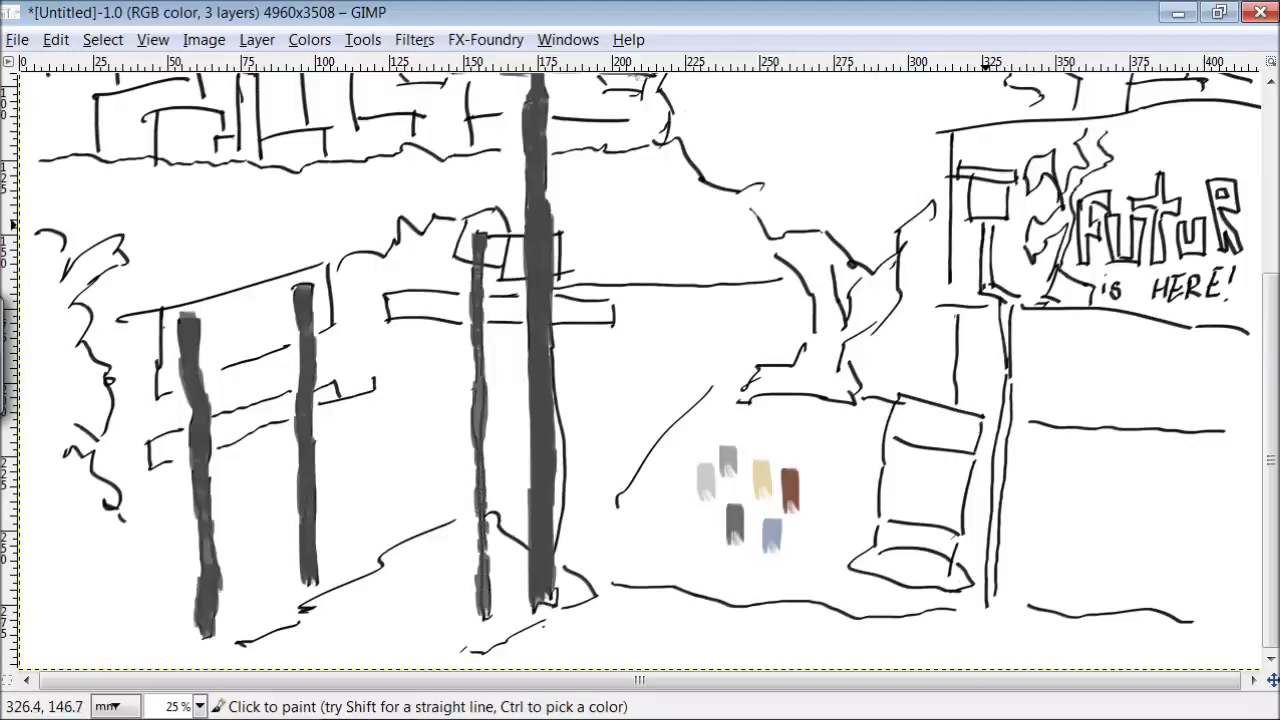
left_click_drag(985, 222, 997, 294)
left_click_drag(1002, 466, 997, 543)
scroll(1035, 410, "up", 5)
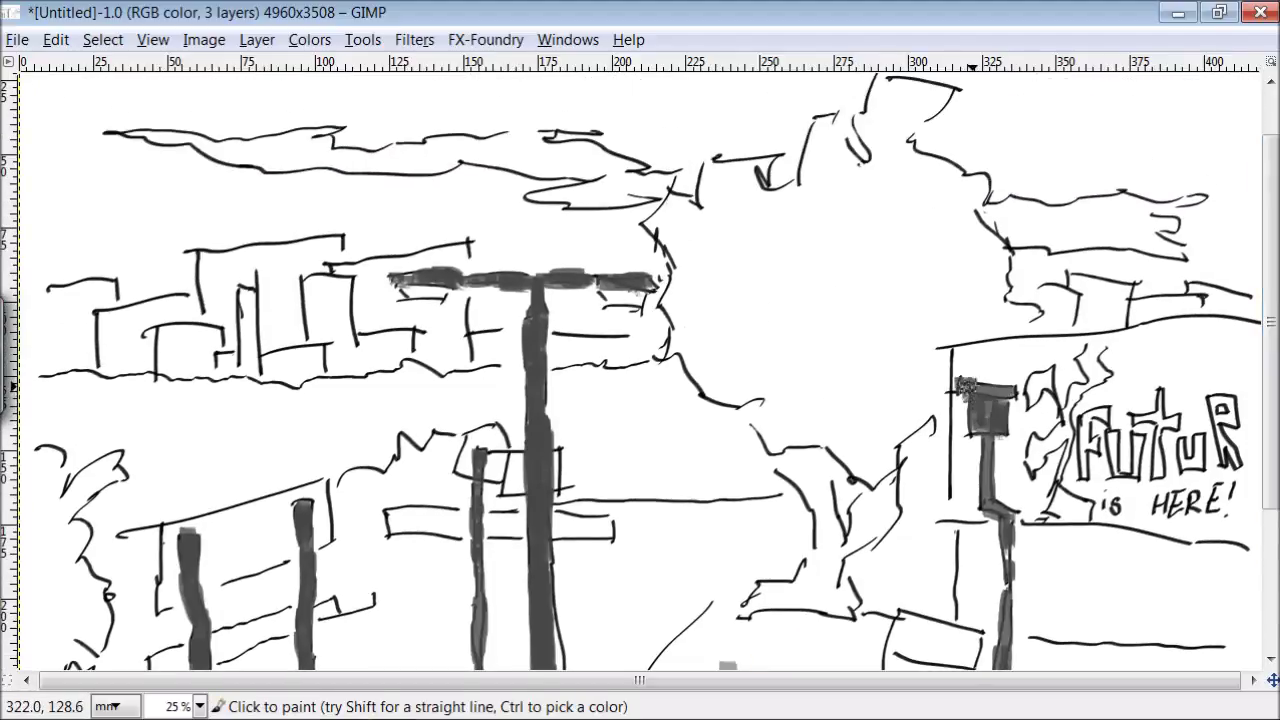
scroll(972, 454, "down", 4)
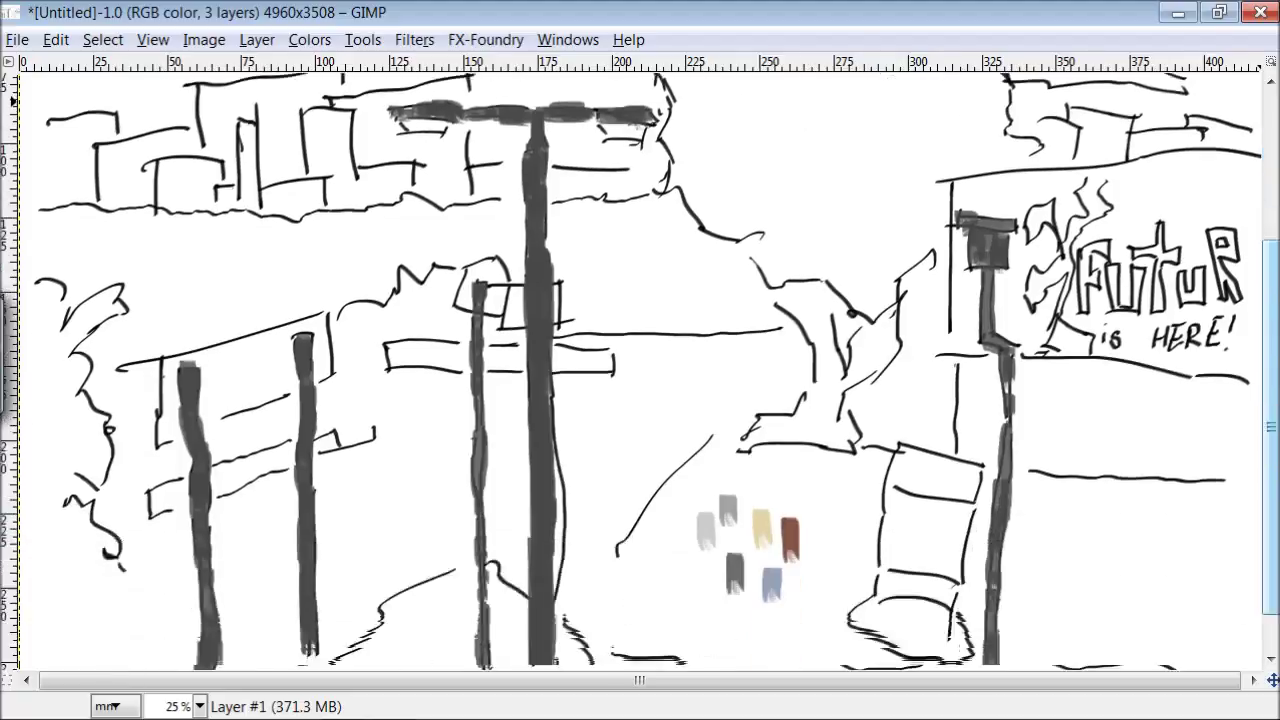
scroll(774, 441, "down", 1)
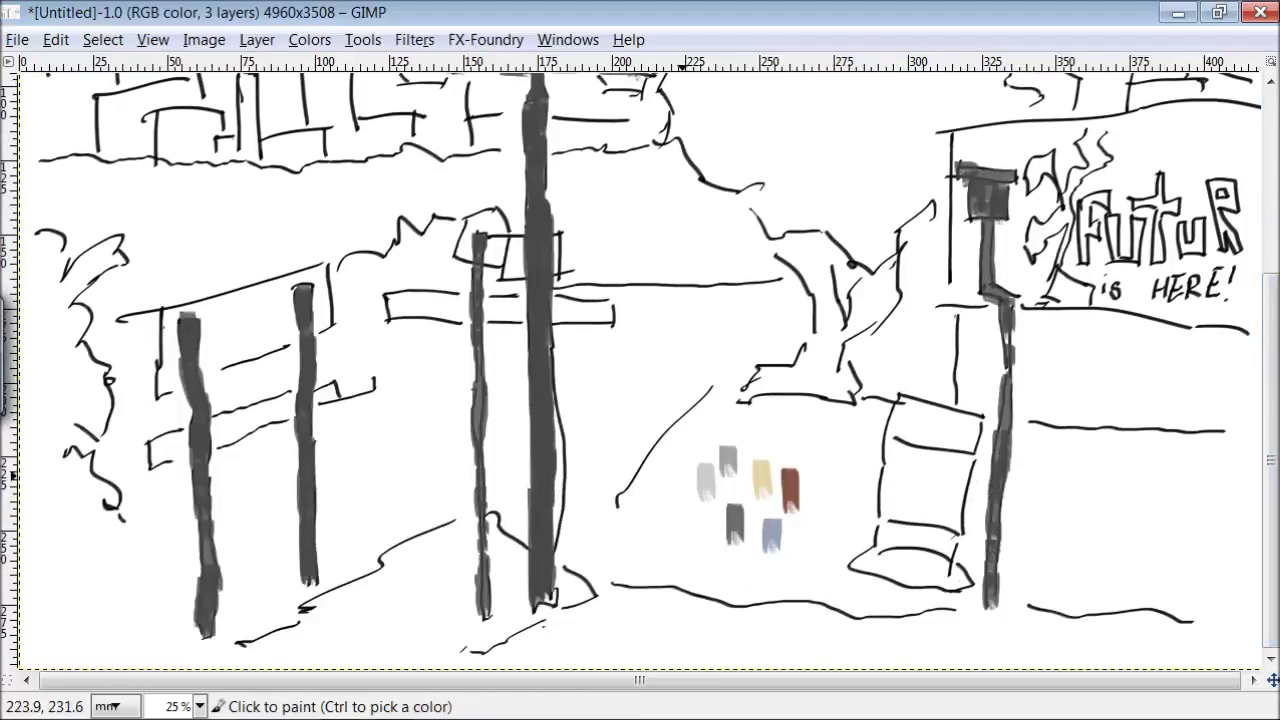
key("ctrl")
Step: Paint the fence boards, lower board, and billboard's left side and pole in lighter grey
mouse_move(318, 292)
left_mouse_down()
mouse_move(328, 305)
mouse_move(284, 288)
mouse_move(287, 326)
mouse_move(256, 345)
mouse_move(208, 338)
mouse_move(253, 343)
mouse_move(215, 322)
mouse_move(171, 337)
mouse_move(168, 368)
left_mouse_up()
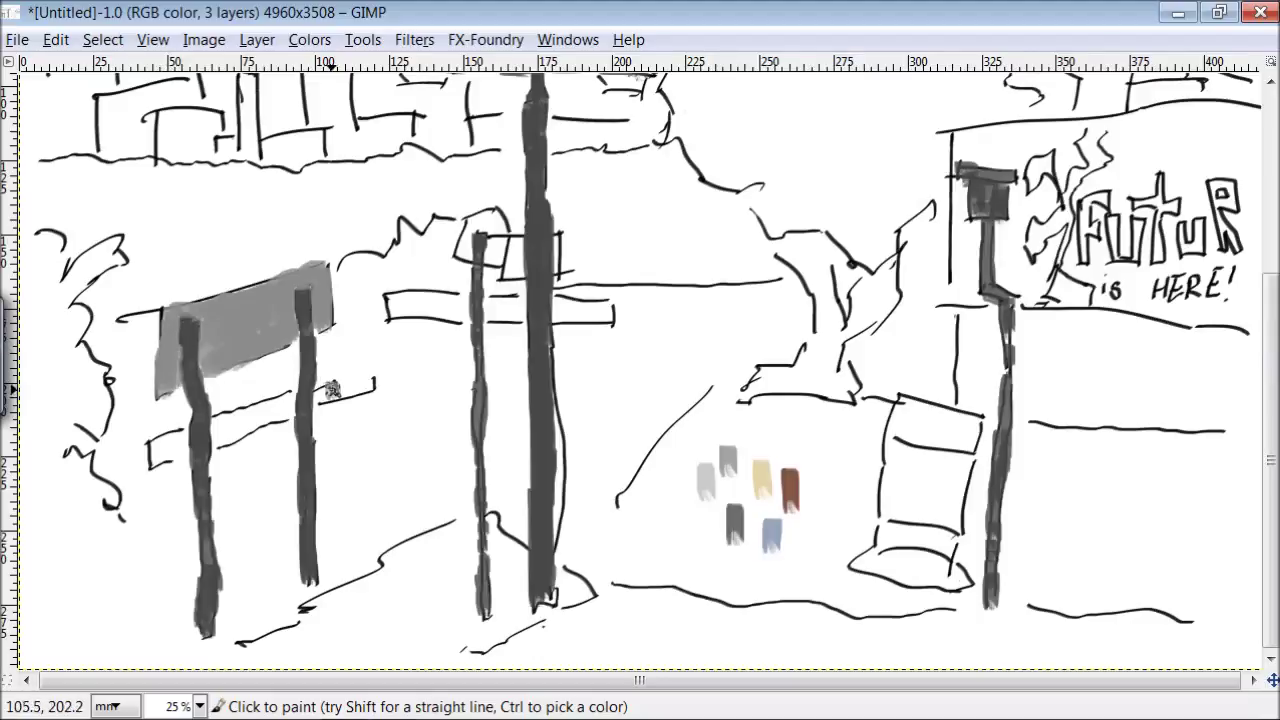
left_click_drag(328, 390, 153, 455)
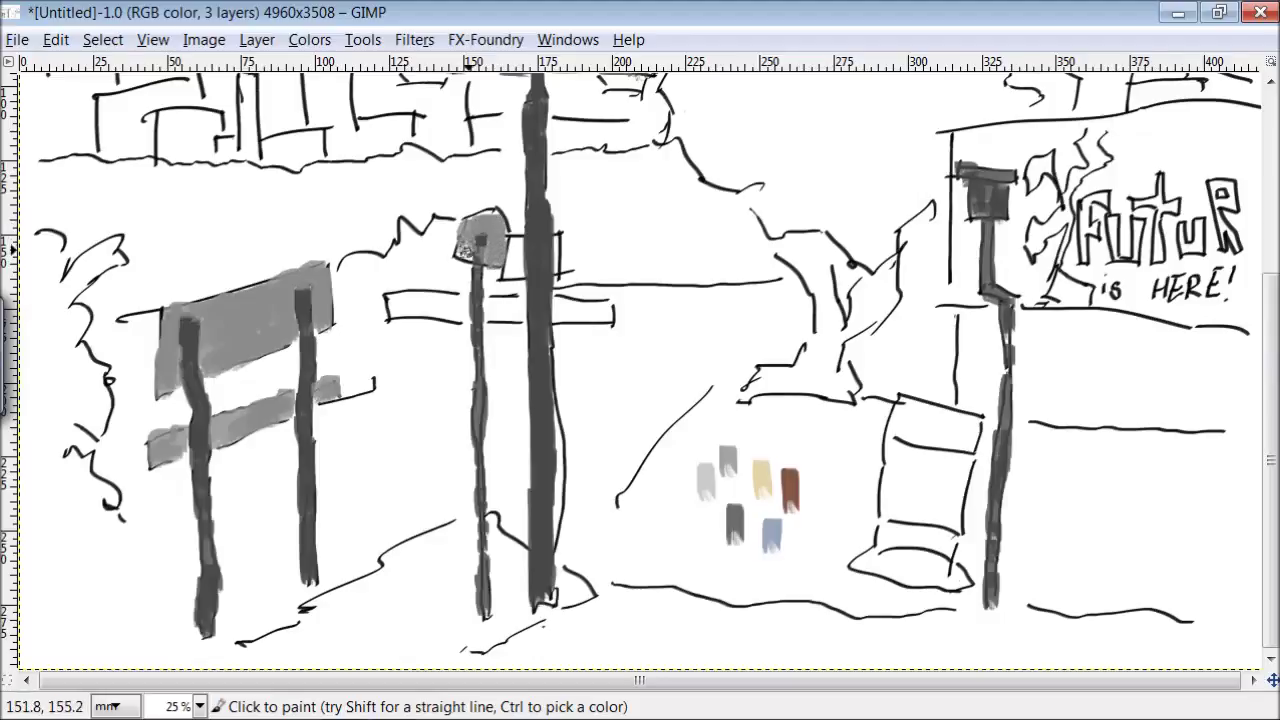
mouse_move(956, 470)
left_mouse_down()
mouse_move(898, 454)
mouse_move(934, 518)
mouse_move(933, 460)
left_mouse_up()
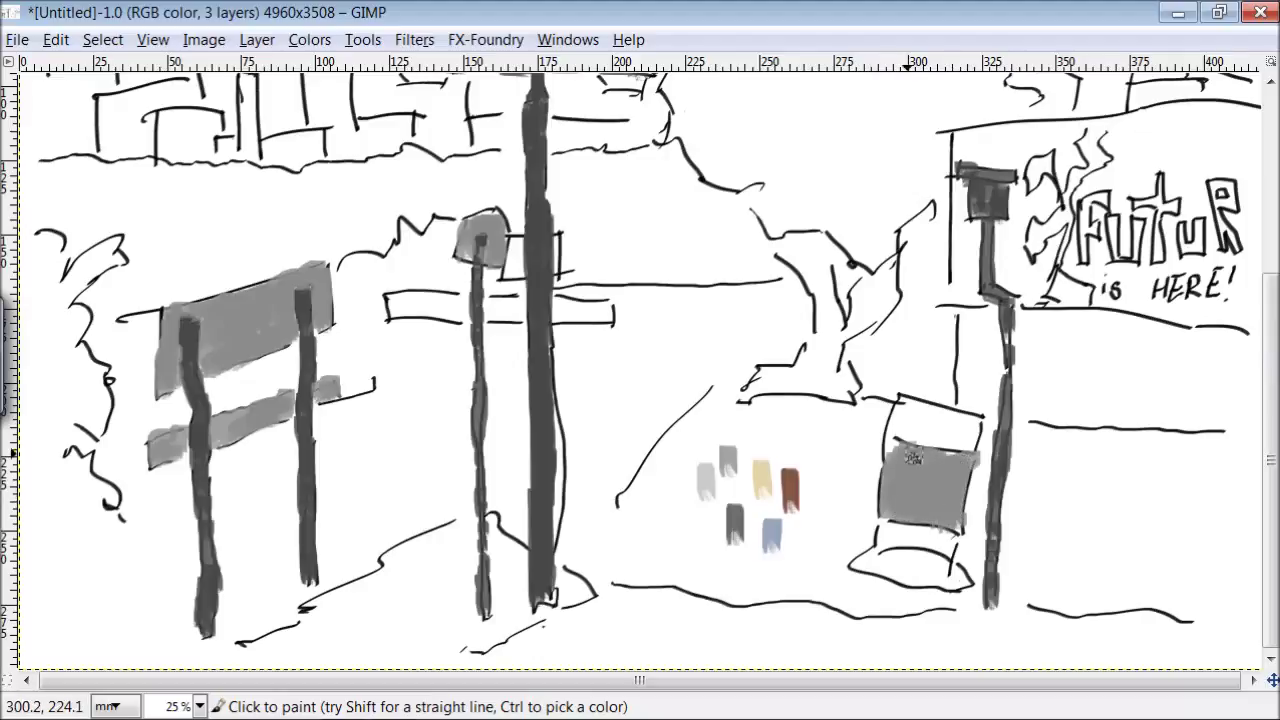
mouse_move(1270, 470)
left_mouse_down()
mouse_move(1270, 370)
mouse_move(1270, 440)
mouse_move(1270, 383)
left_mouse_up()
left_click_drag(970, 337, 964, 415)
mouse_move(959, 300)
left_mouse_down()
mouse_move(960, 256)
mouse_move(992, 248)
mouse_move(1028, 272)
mouse_move(1001, 391)
mouse_move(1040, 408)
mouse_move(1012, 354)
mouse_move(1018, 272)
mouse_move(1071, 252)
left_mouse_up()
Step: Paint the billboard's top band and the strip beneath FUTUR and HERE! grey
mouse_move(1238, 258)
left_mouse_down()
mouse_move(1223, 244)
mouse_move(1178, 294)
mouse_move(1130, 267)
mouse_move(1085, 293)
mouse_move(1193, 323)
left_mouse_up()
left_click_drag(1063, 382, 1060, 413)
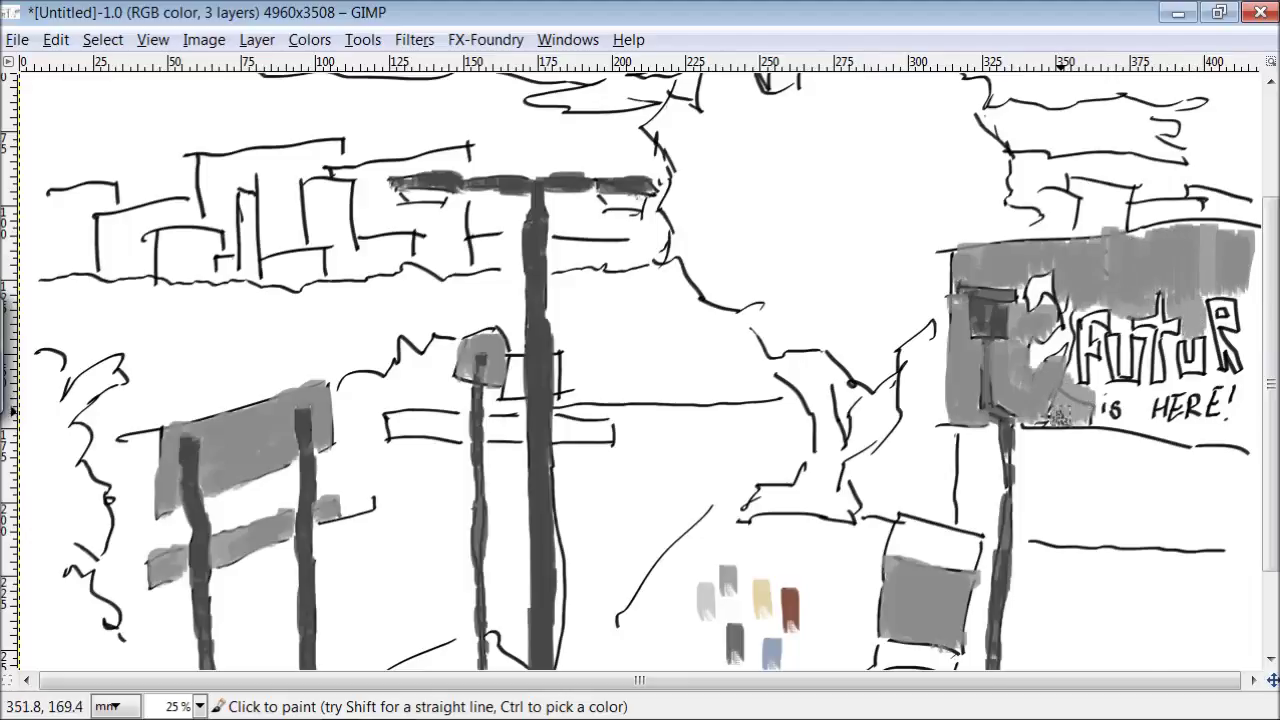
left_click_drag(1199, 433, 1079, 421)
scroll(1010, 400, "down", 3)
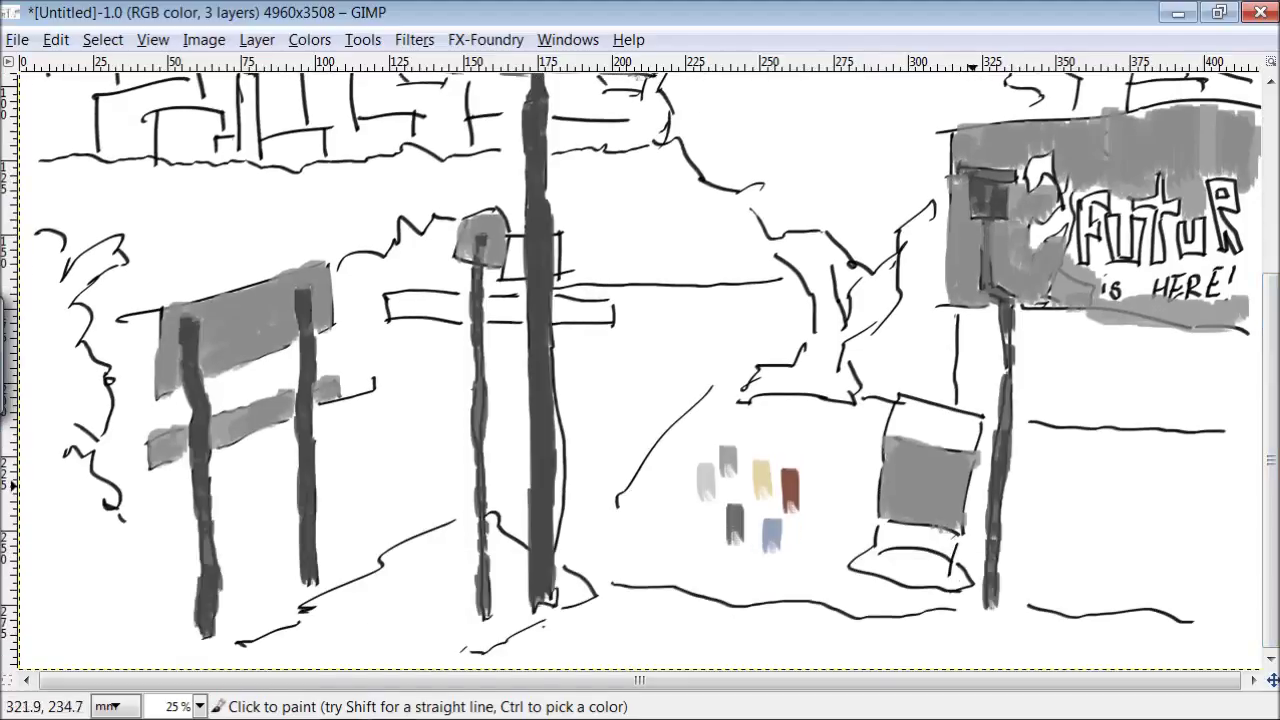
Step: Fill the wall beneath the billboard with light grey, undoing one stray stroke
left_click_drag(967, 330, 963, 366)
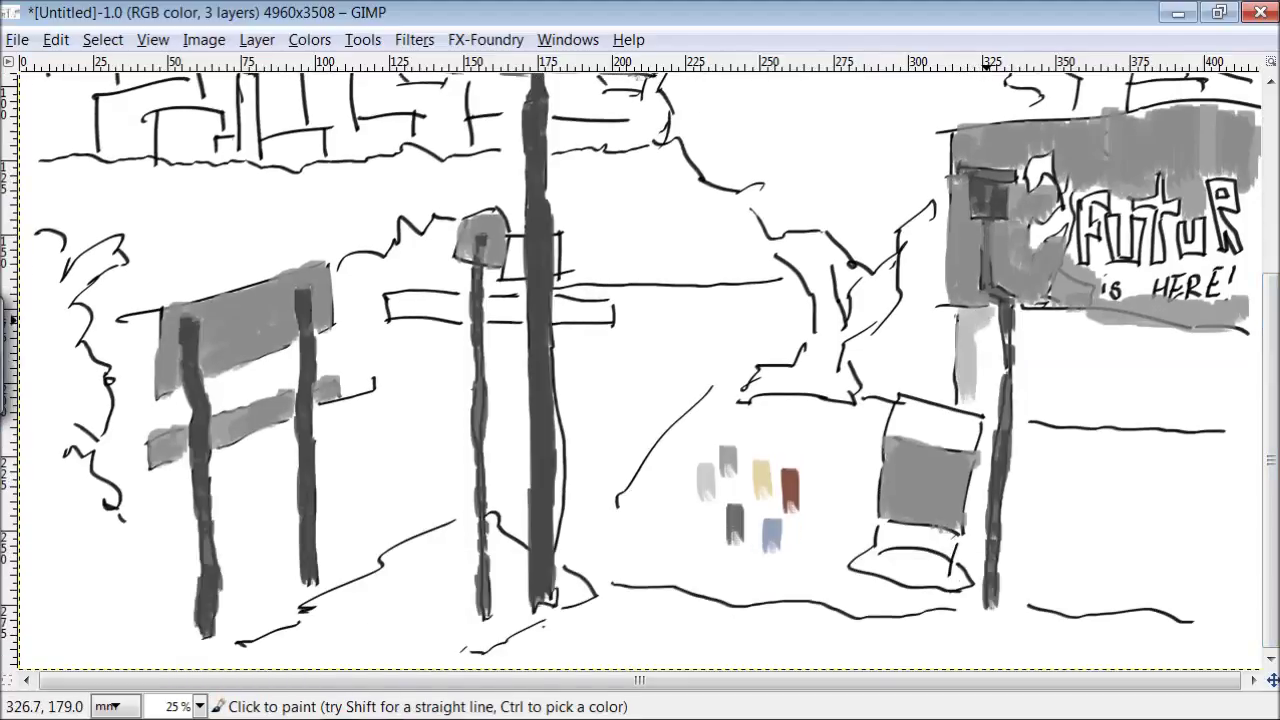
left_click_drag(1232, 338, 1215, 402)
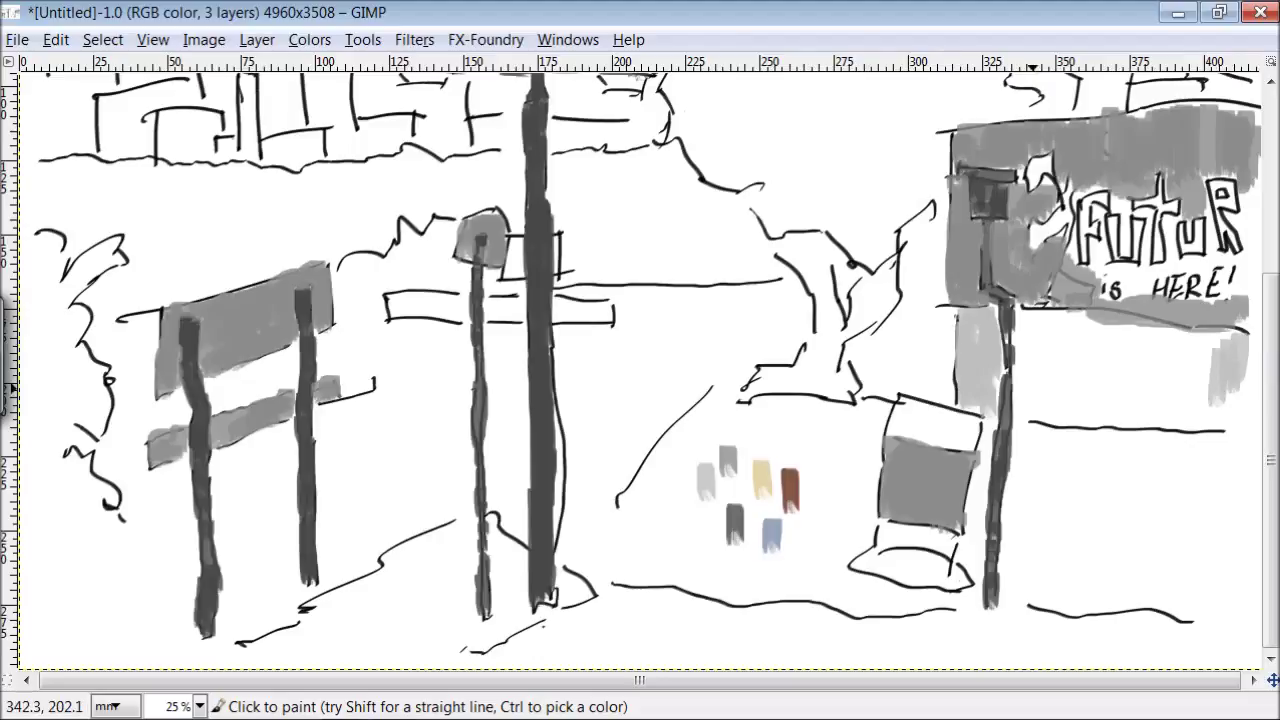
mouse_move(1030, 334)
left_mouse_down()
mouse_move(1215, 360)
mouse_move(1160, 390)
mouse_move(1069, 386)
mouse_move(1053, 425)
mouse_move(1222, 412)
mouse_move(1210, 425)
left_mouse_up()
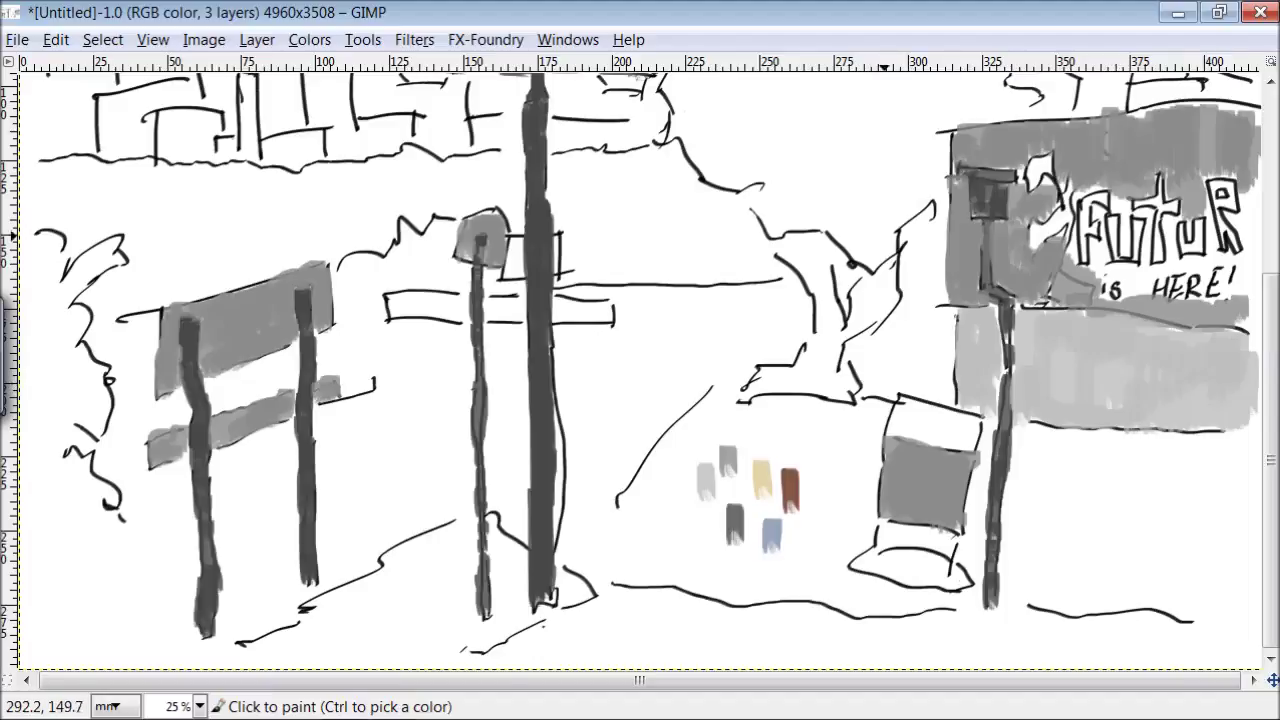
left_click_drag(1066, 474, 1094, 516)
key("ctrl+z")
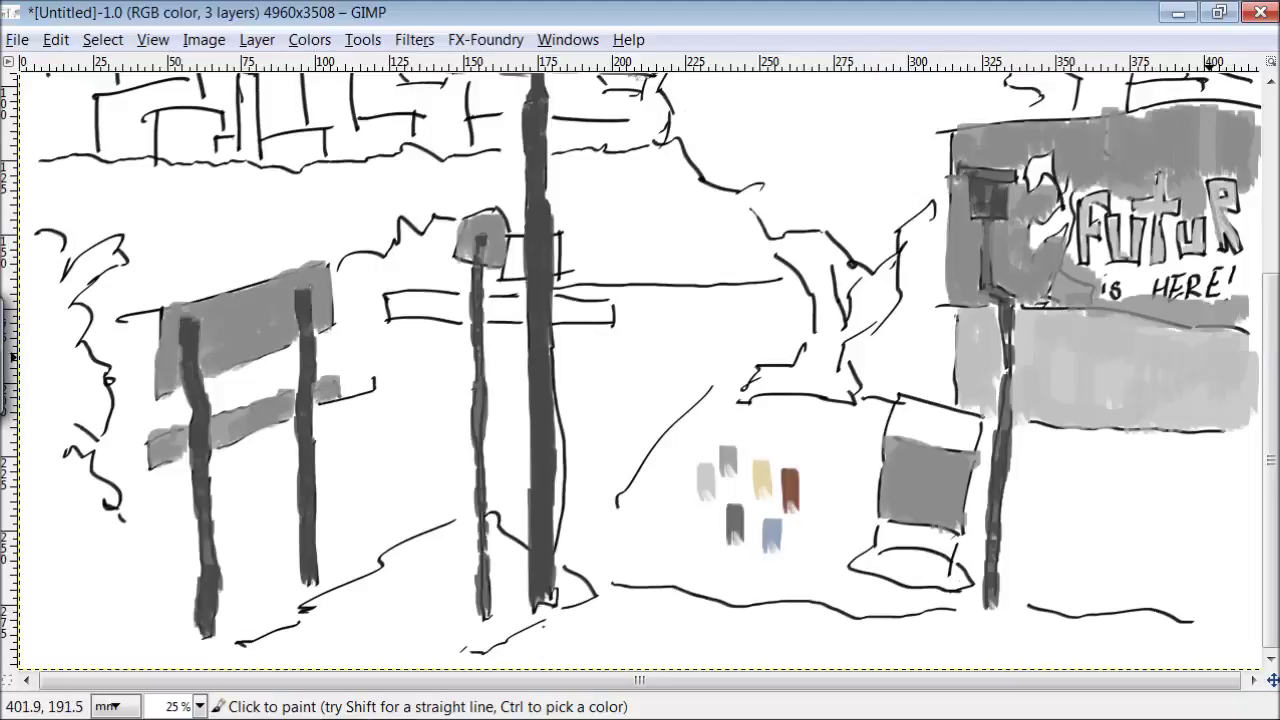
scroll(640, 370, "up", 2)
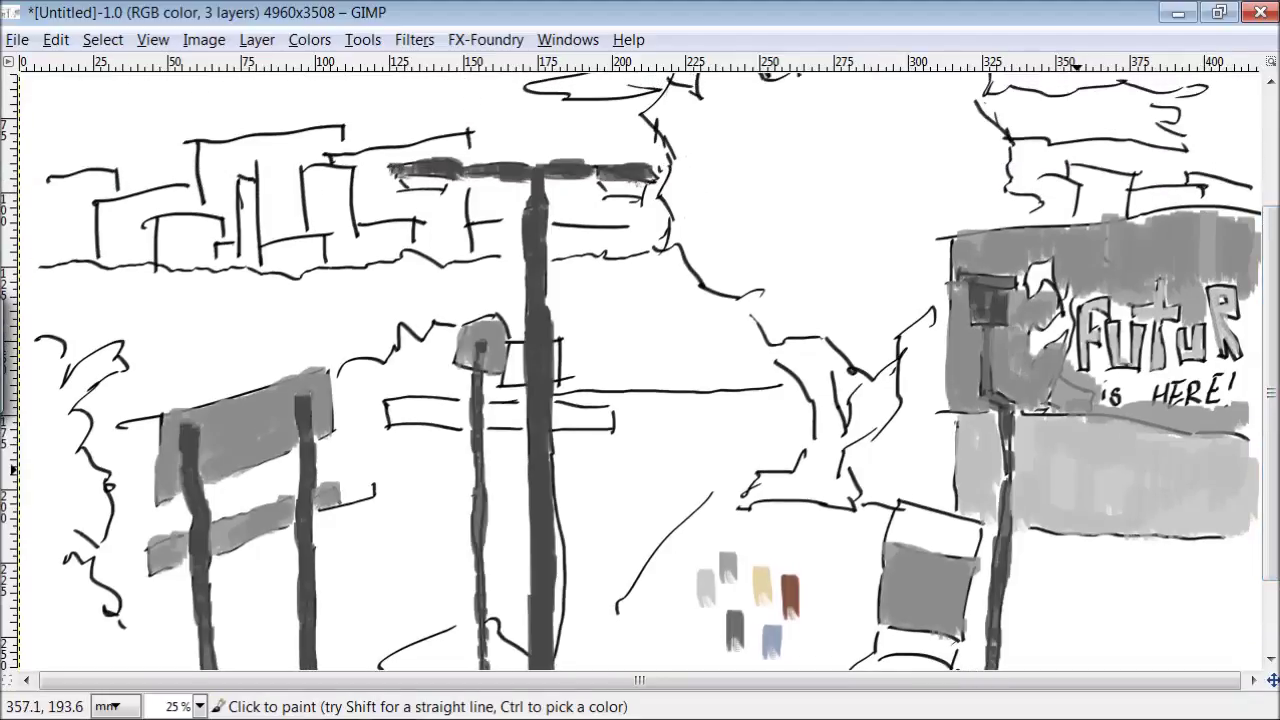
Step: Select the SNAKE2 brush and enlarge it slightly
key("Tab")
scroll(1038, 253, "down", 1)
scroll(912, 275, "down", 3)
scroll(912, 275, "down", 2)
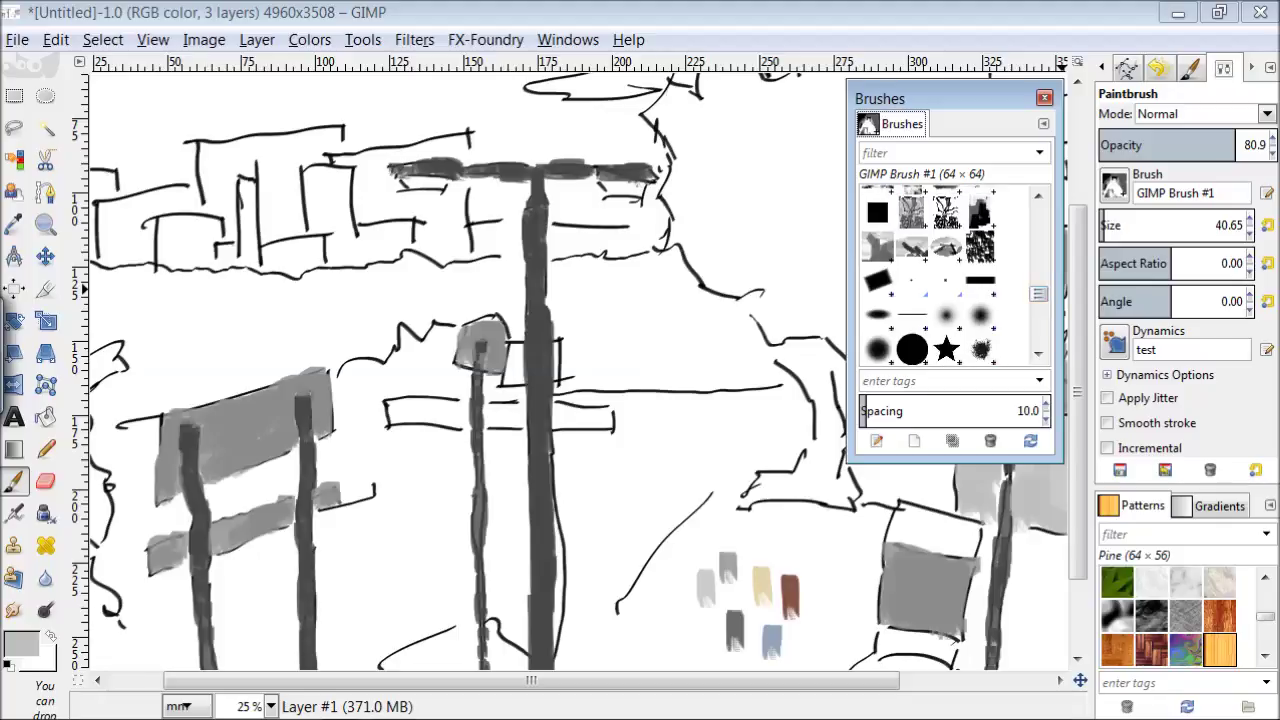
left_click(912, 243)
key("Tab")
key("bracketright")
key("bracketright")
key("bracketright")
Step: Paint the tree trunk light grey
mouse_move(825, 379)
left_mouse_down()
mouse_move(795, 480)
mouse_move(828, 506)
mouse_move(868, 411)
left_mouse_up()
right_click(792, 490)
key("Escape")
right_click(828, 506)
key("Escape")
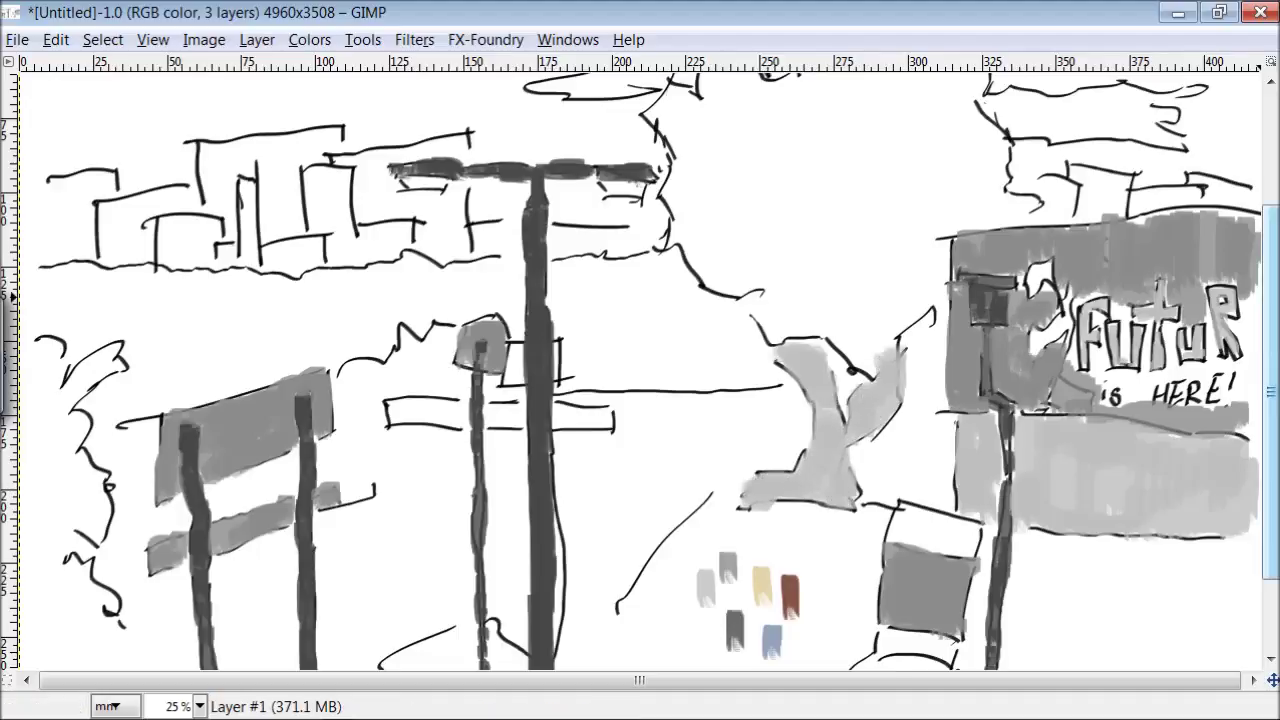
Step: Paint the tree foliage dark grey, including above the billboard and near the top
scroll(560, 415, "up", 2)
mouse_move(925, 355)
left_mouse_down()
mouse_move(888, 408)
mouse_move(795, 385)
mouse_move(767, 325)
mouse_move(703, 300)
mouse_move(763, 295)
mouse_move(685, 238)
mouse_move(710, 161)
mouse_move(757, 132)
mouse_move(747, 192)
mouse_move(795, 339)
mouse_move(914, 383)
mouse_move(945, 345)
left_mouse_up()
mouse_move(1037, 266)
left_mouse_down()
mouse_move(963, 279)
mouse_move(983, 252)
mouse_move(890, 326)
mouse_move(850, 292)
mouse_move(843, 254)
mouse_move(958, 209)
mouse_move(969, 134)
mouse_move(785, 184)
mouse_move(810, 139)
left_mouse_up()
scroll(850, 147, "up", 3)
mouse_move(891, 155)
left_mouse_down()
mouse_move(822, 186)
mouse_move(826, 268)
left_mouse_up()
Step: Paint dark grey hedges beside the trunk, between the poles, along the fence, and the left-edge bush
scroll(855, 435, "down", 5)
mouse_move(70, 380)
left_mouse_down()
mouse_move(65, 440)
mouse_move(70, 300)
mouse_move(47, 300)
mouse_move(62, 470)
mouse_move(114, 563)
mouse_move(69, 531)
mouse_move(82, 626)
left_mouse_up()
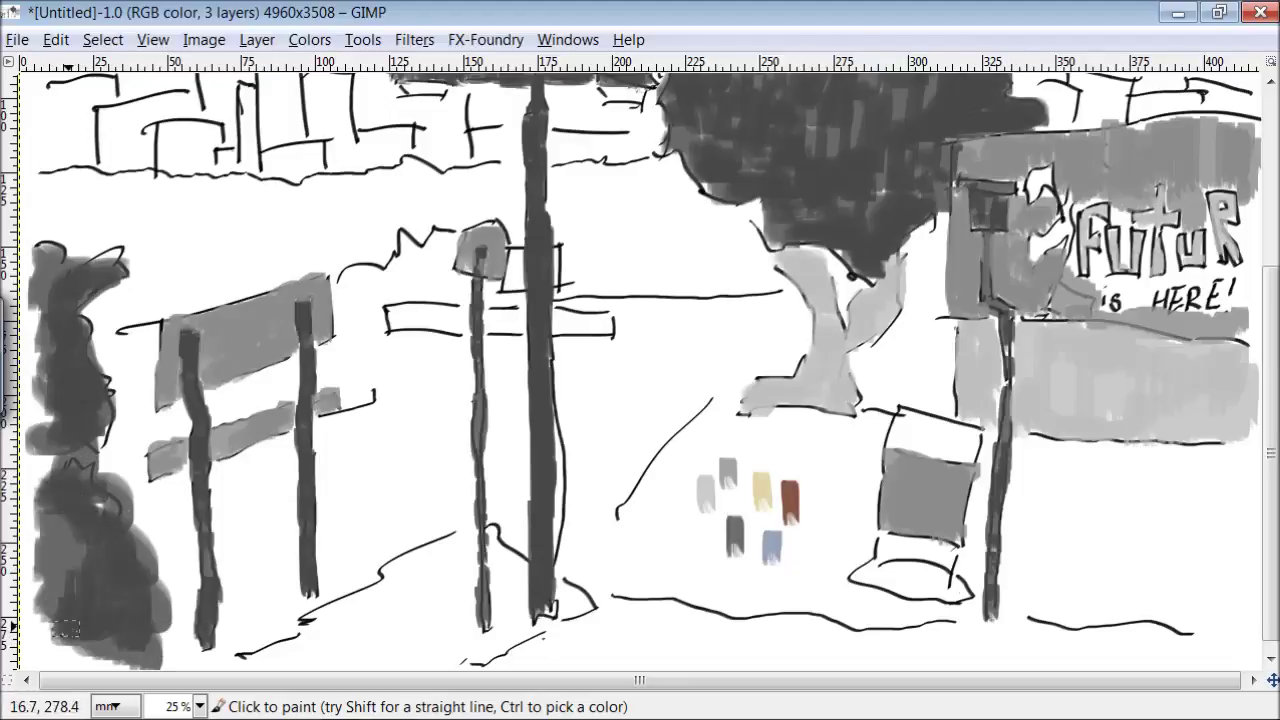
mouse_move(770, 345)
left_mouse_down()
mouse_move(791, 327)
mouse_move(784, 304)
mouse_move(762, 360)
mouse_move(709, 392)
mouse_move(657, 357)
mouse_move(576, 365)
mouse_move(607, 359)
mouse_move(566, 300)
mouse_move(626, 360)
left_mouse_up()
mouse_move(513, 391)
left_mouse_down()
mouse_move(498, 348)
mouse_move(395, 362)
mouse_move(359, 384)
mouse_move(335, 361)
left_mouse_up()
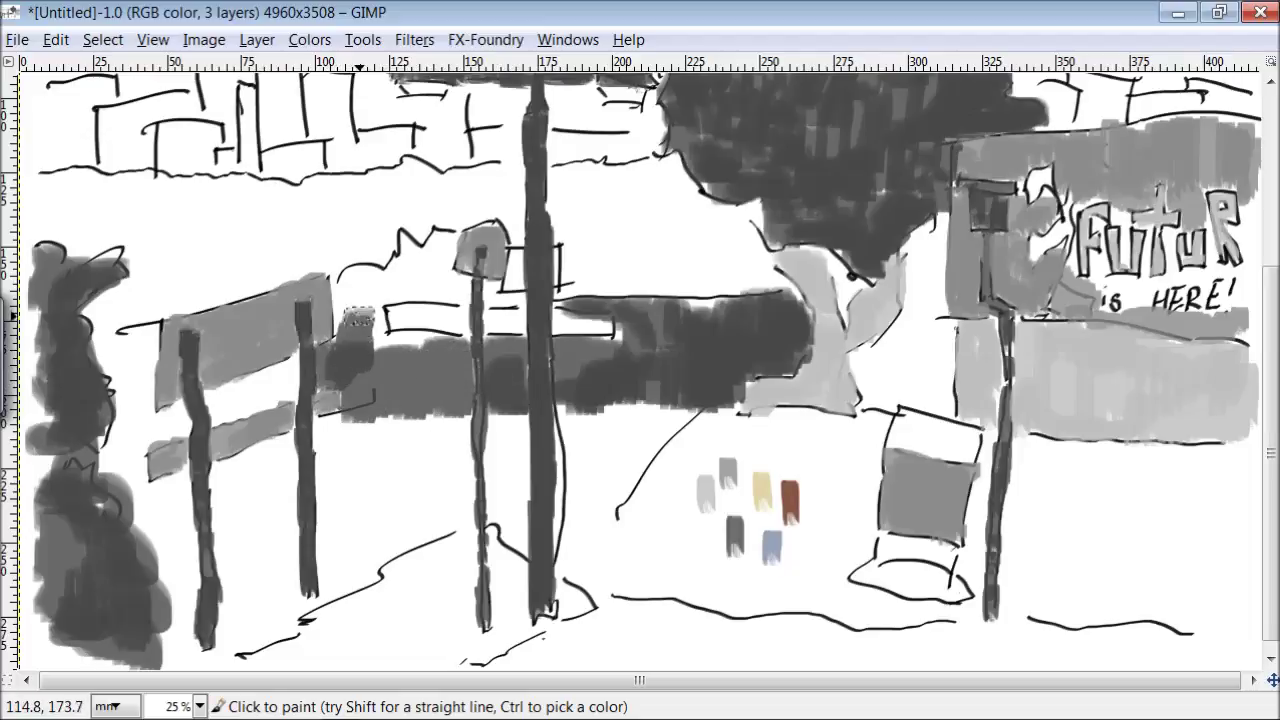
mouse_move(408, 342)
left_mouse_down()
mouse_move(453, 389)
mouse_move(395, 397)
mouse_move(340, 367)
mouse_move(240, 402)
left_mouse_up()
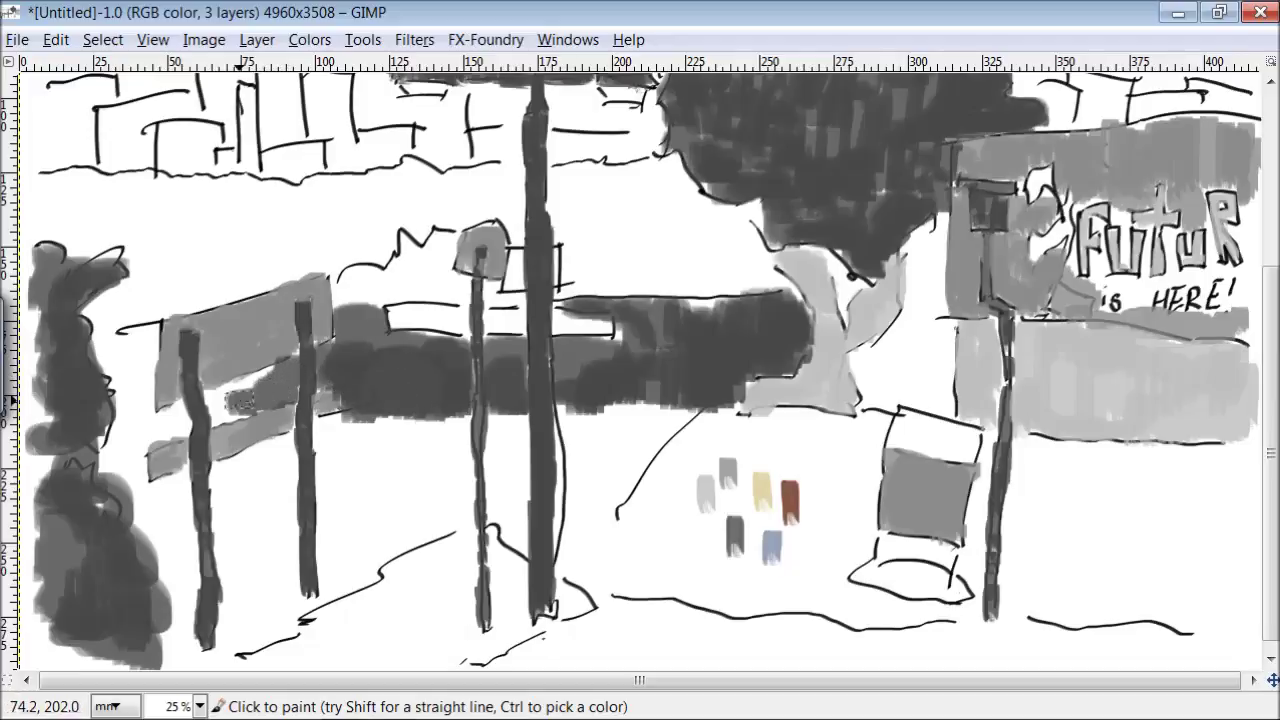
mouse_move(138, 398)
left_mouse_down()
mouse_move(138, 356)
mouse_move(167, 384)
left_mouse_up()
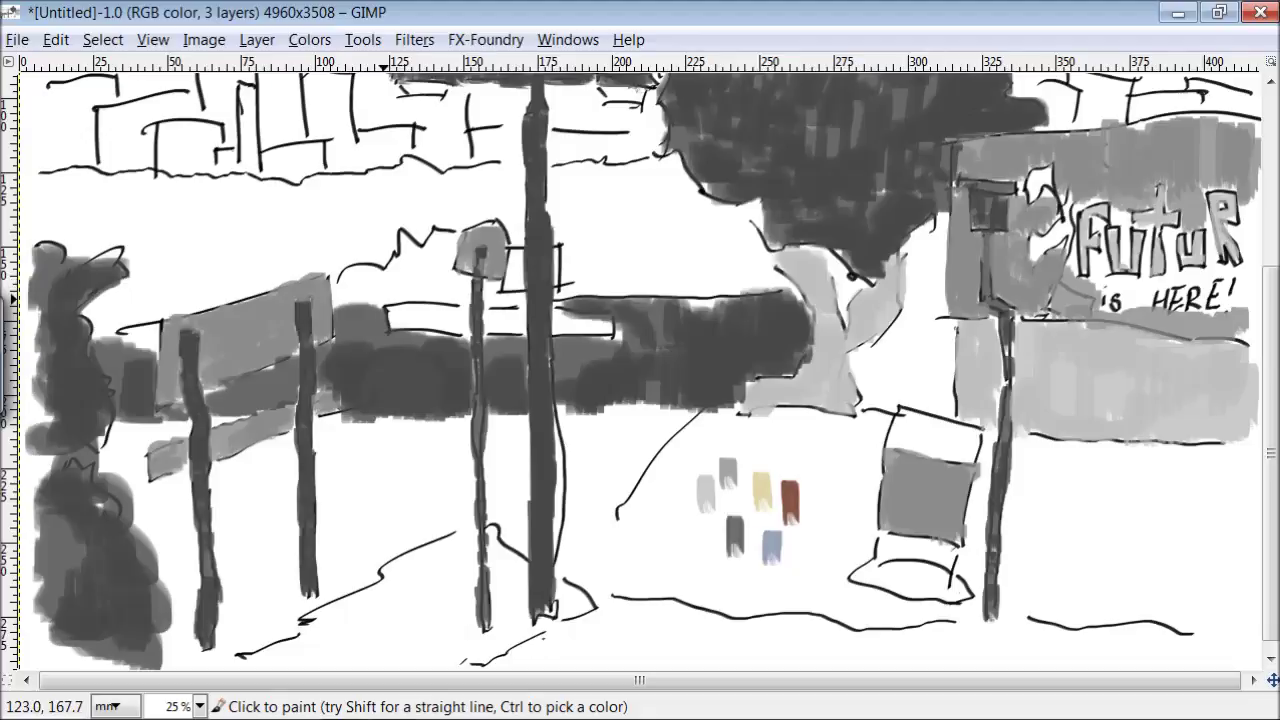
mouse_move(932, 355)
left_mouse_down()
mouse_move(936, 402)
mouse_move(865, 364)
mouse_move(945, 331)
mouse_move(908, 325)
mouse_move(922, 378)
left_mouse_up()
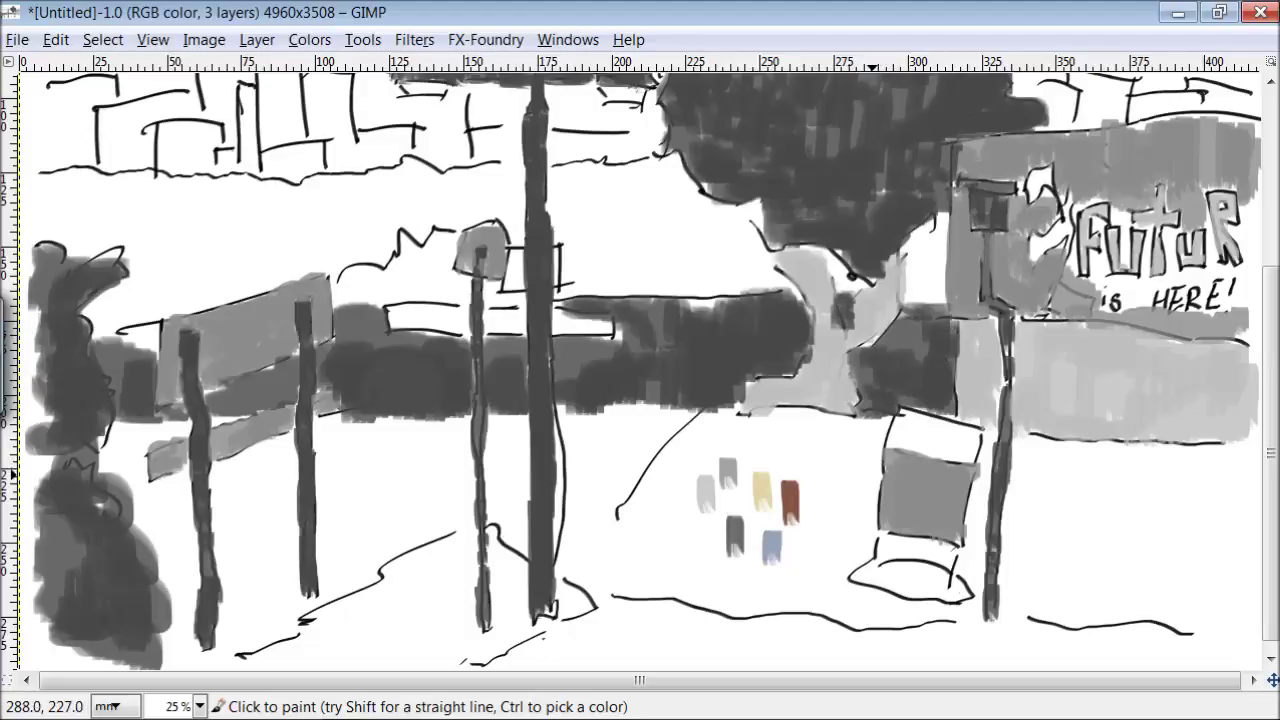
key("bracketright")
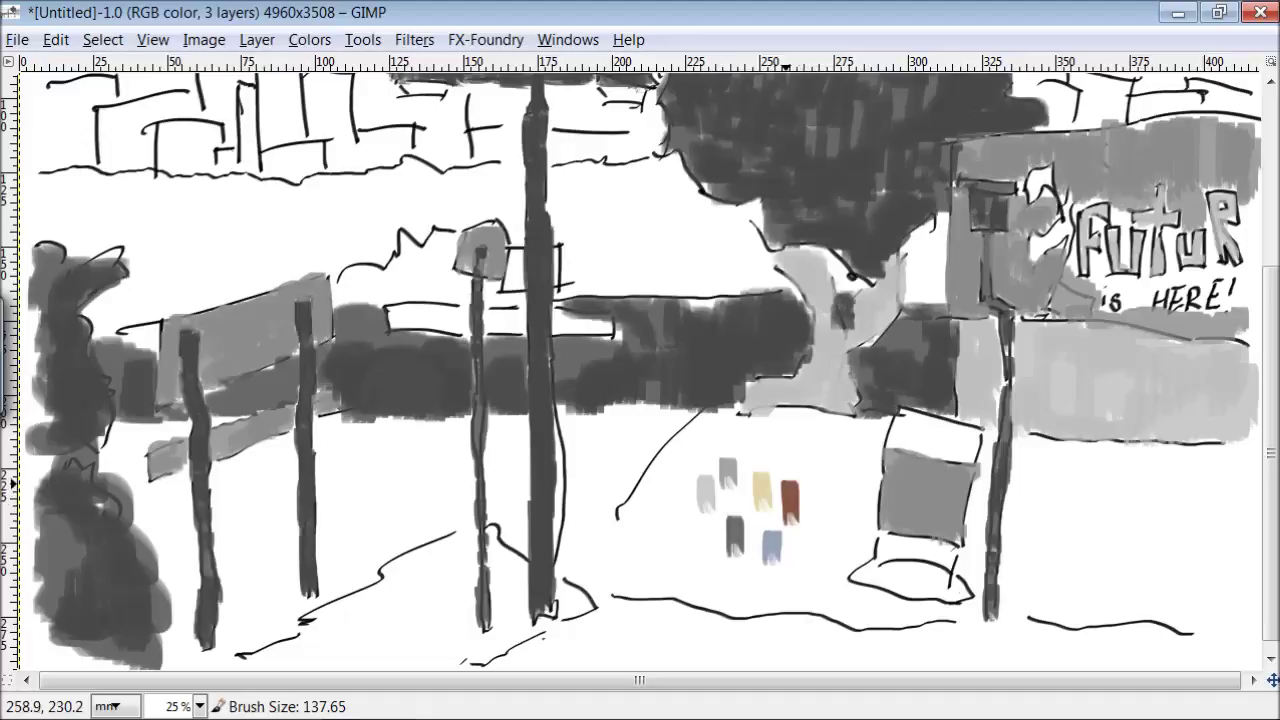
Step: Paint a light grey background band around the tree and between the poles
mouse_move(739, 272)
left_mouse_down()
mouse_move(719, 242)
mouse_move(752, 254)
mouse_move(747, 213)
mouse_move(680, 180)
mouse_move(702, 301)
mouse_move(659, 269)
mouse_move(593, 288)
mouse_move(576, 213)
mouse_move(599, 239)
left_mouse_up()
mouse_move(562, 186)
left_mouse_down()
mouse_move(620, 168)
mouse_move(605, 258)
left_mouse_up()
mouse_move(603, 331)
left_mouse_down()
mouse_move(370, 295)
mouse_move(445, 245)
left_mouse_up()
left_click_drag(152, 327, 100, 330)
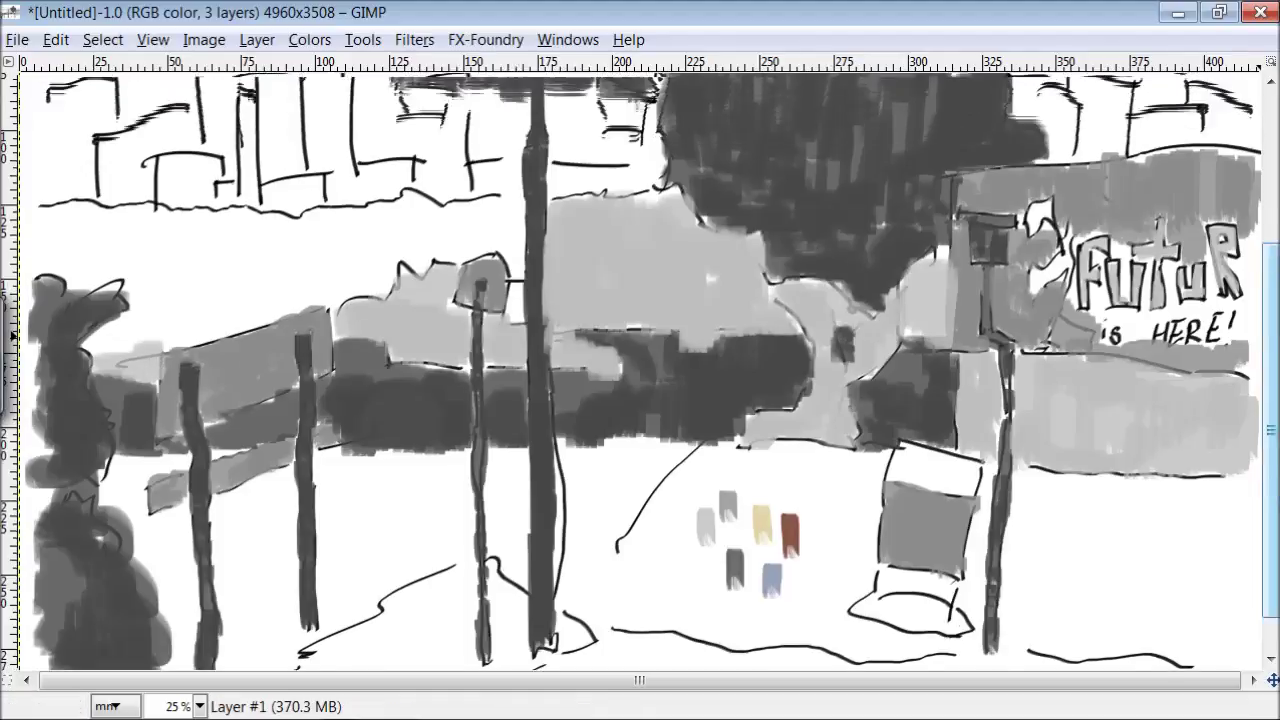
scroll(560, 320, "up", 5)
mouse_move(503, 323)
left_mouse_down()
mouse_move(441, 377)
mouse_move(357, 342)
mouse_move(325, 385)
mouse_move(322, 358)
mouse_move(331, 424)
mouse_move(269, 456)
mouse_move(174, 463)
mouse_move(195, 348)
mouse_move(100, 385)
mouse_move(35, 330)
mouse_move(220, 340)
left_mouse_up()
left_click(203, 346)
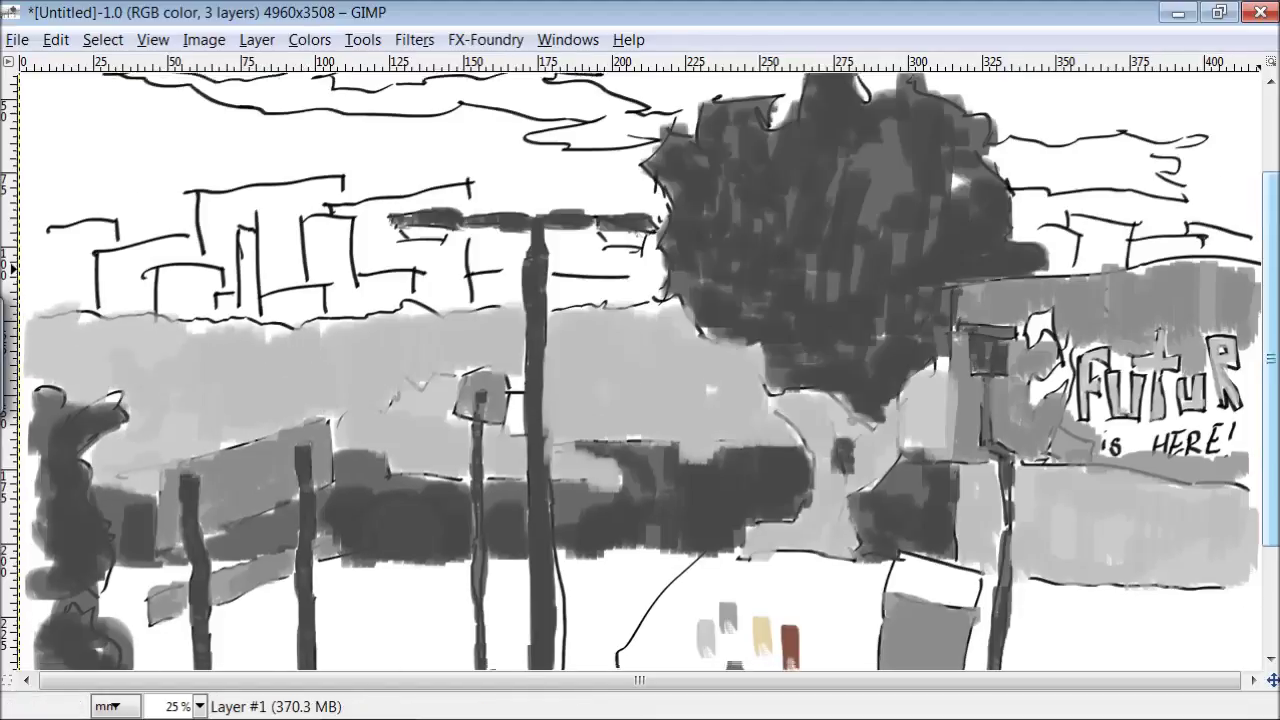
scroll(700, 410, "down", 3)
Step: Lighten the small sign's top and bottom, undo a stray stroke, and start the blue-grey sky
mouse_move(901, 420)
left_mouse_down()
mouse_move(955, 425)
mouse_move(908, 416)
left_mouse_up()
left_click_drag(935, 530, 880, 530)
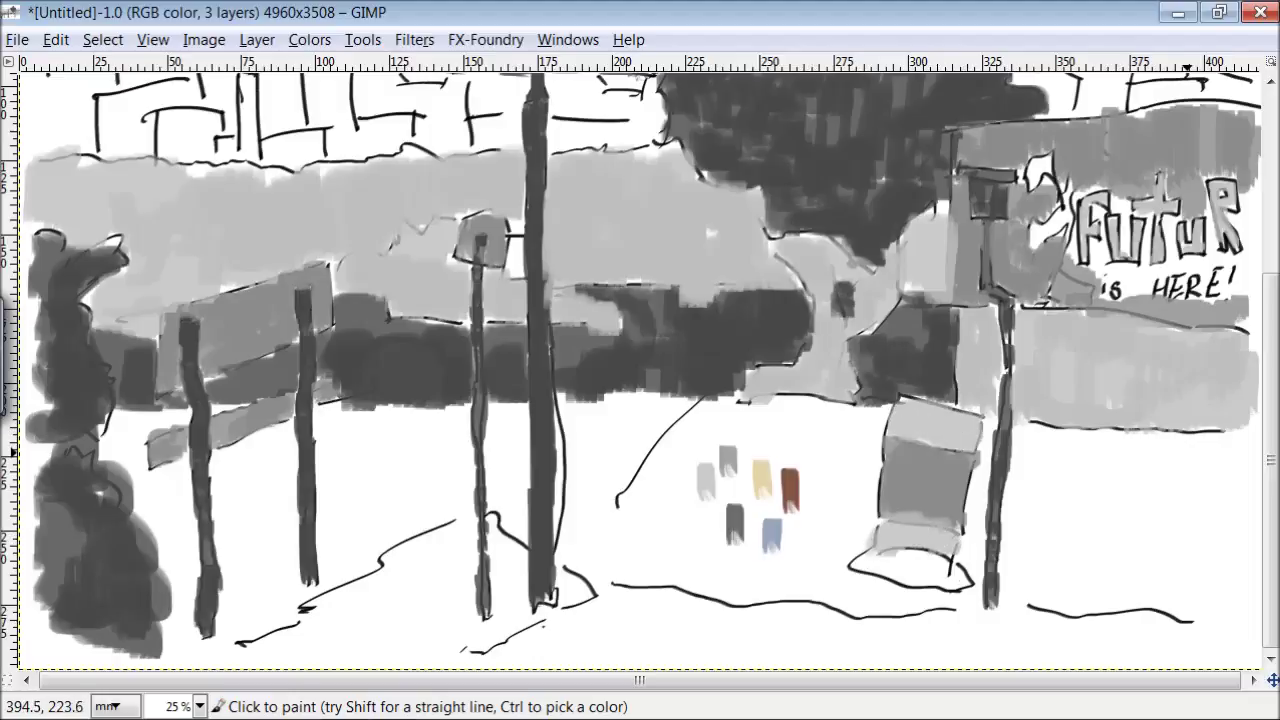
left_click_drag(1118, 538, 1140, 540)
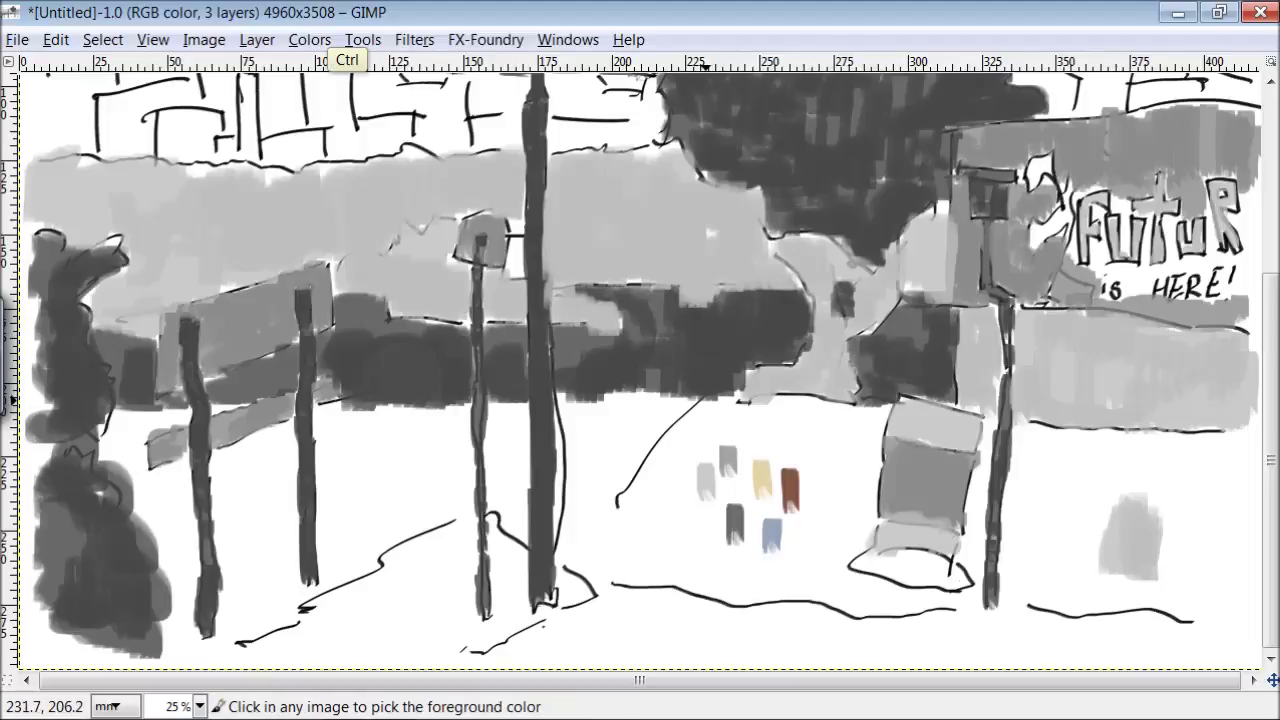
key("ctrl+z")
key("ctrl+z")
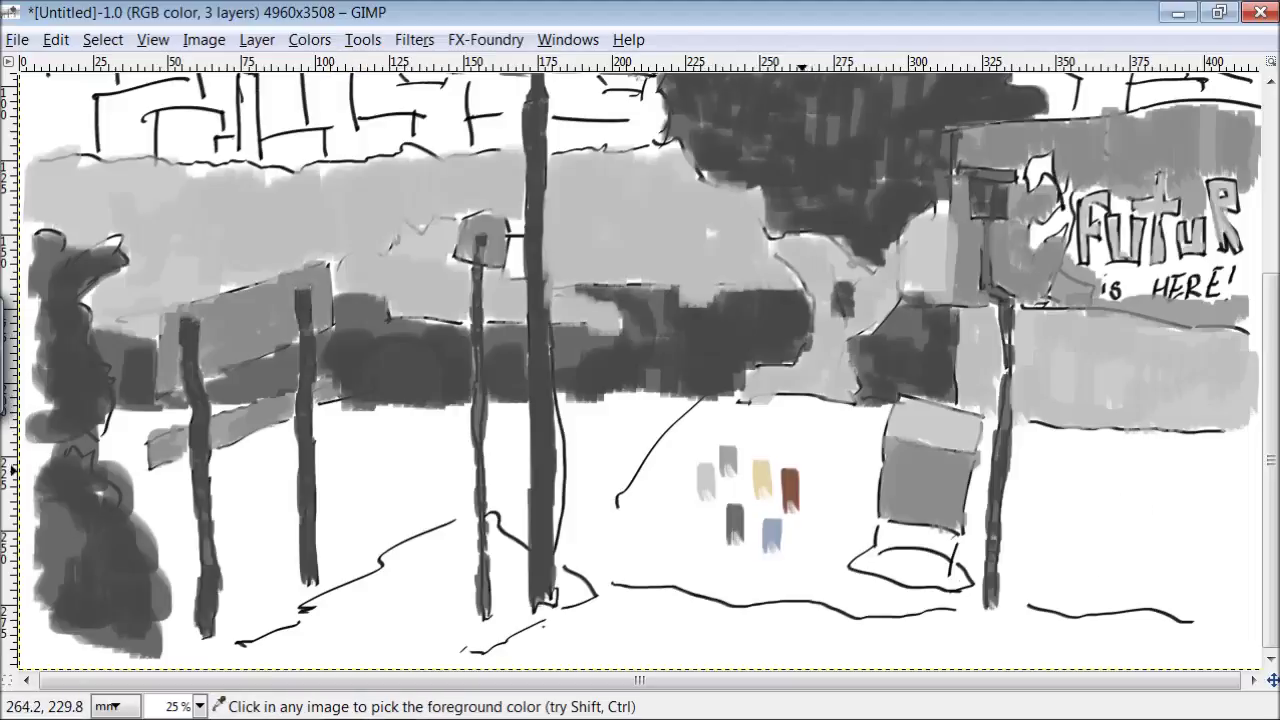
scroll(708, 272, "up", 5)
mouse_move(1052, 312)
left_mouse_down()
mouse_move(1197, 332)
mouse_move(1097, 222)
mouse_move(884, 188)
mouse_move(894, 169)
mouse_move(973, 154)
mouse_move(1064, 183)
mouse_move(964, 128)
mouse_move(807, 149)
mouse_move(681, 237)
left_mouse_up()
Step: Paint blue-grey sky above and left of the tree, leaving white cloud gaps
mouse_move(880, 130)
left_mouse_down()
mouse_move(901, 110)
mouse_move(1050, 150)
left_mouse_up()
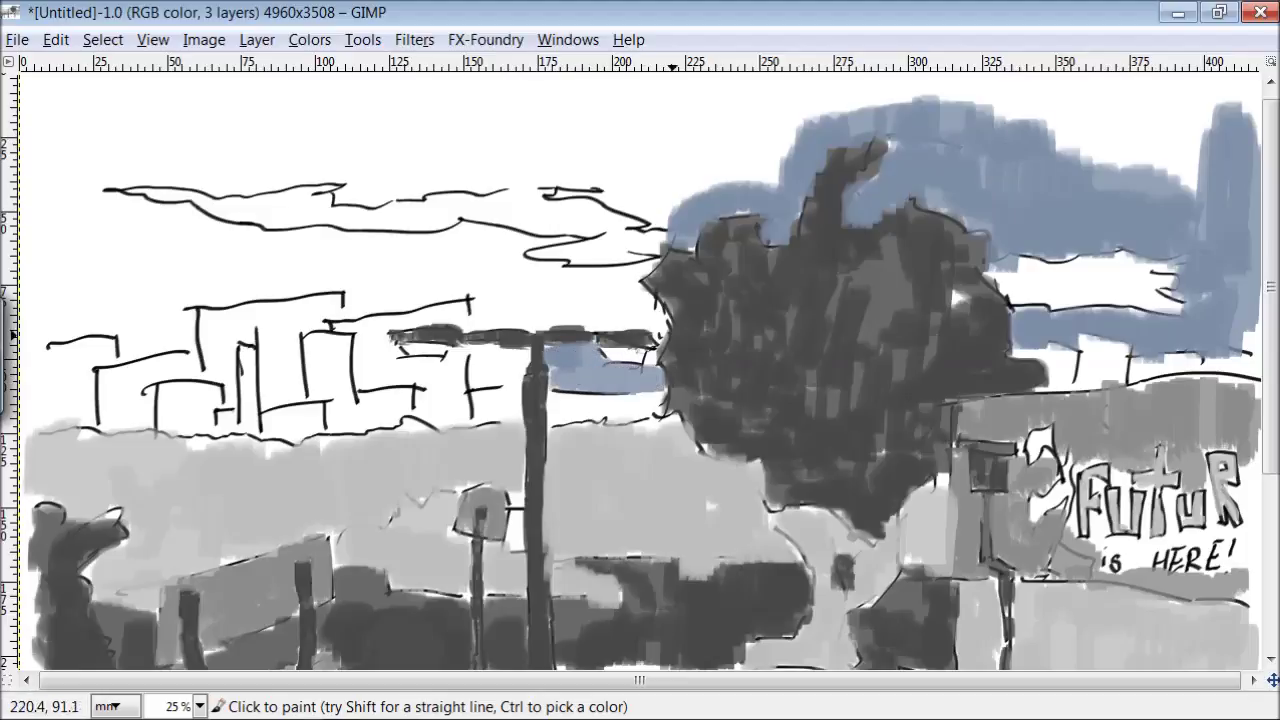
mouse_move(636, 300)
left_mouse_down()
mouse_move(488, 285)
mouse_move(514, 253)
mouse_move(468, 271)
mouse_move(438, 244)
mouse_move(394, 249)
mouse_move(397, 288)
mouse_move(354, 238)
mouse_move(280, 262)
mouse_move(345, 285)
mouse_move(213, 250)
mouse_move(184, 300)
mouse_move(130, 343)
mouse_move(60, 262)
mouse_move(200, 215)
left_mouse_up()
mouse_move(650, 162)
left_mouse_down()
mouse_move(656, 222)
mouse_move(546, 131)
mouse_move(446, 114)
mouse_move(320, 101)
mouse_move(267, 176)
mouse_move(136, 136)
mouse_move(600, 155)
mouse_move(793, 102)
mouse_move(690, 140)
left_mouse_up()
scroll(640, 370, "down", 3)
scroll(640, 370, "up", 2)
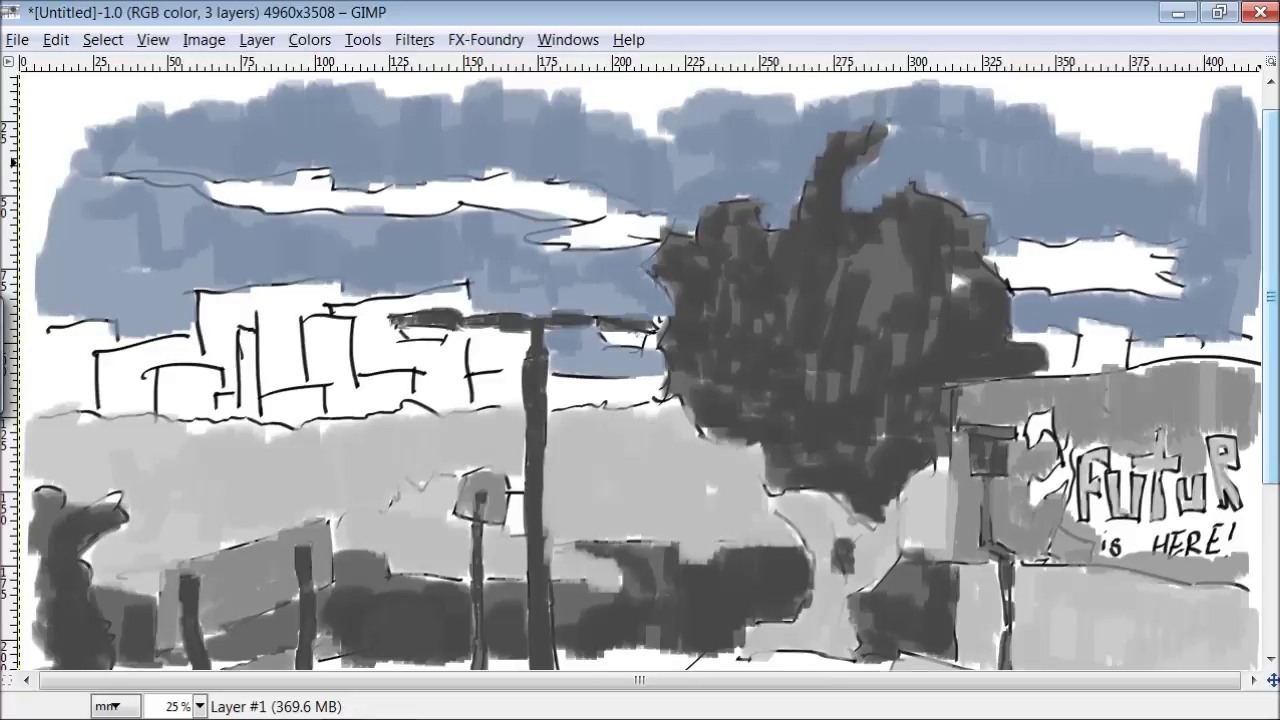
scroll(640, 370, "down", 2)
scroll(640, 370, "down", 2)
scroll(640, 370, "down", 1)
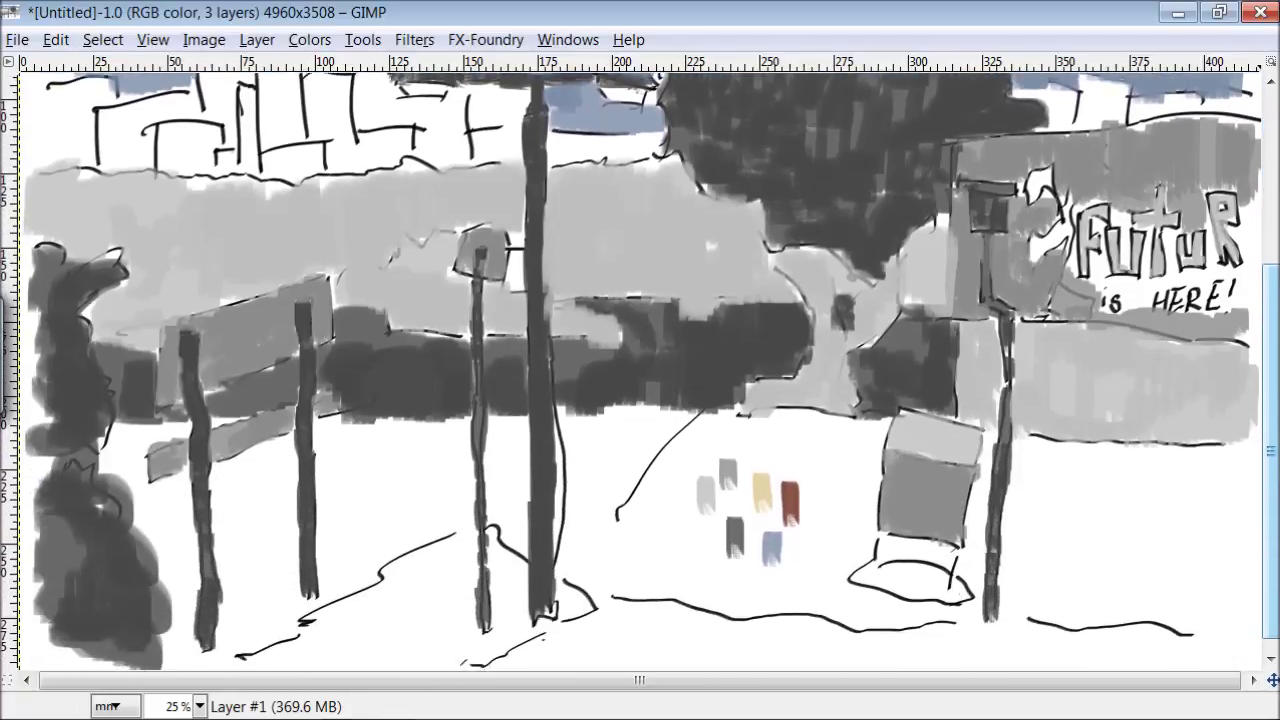
key("bracketright")
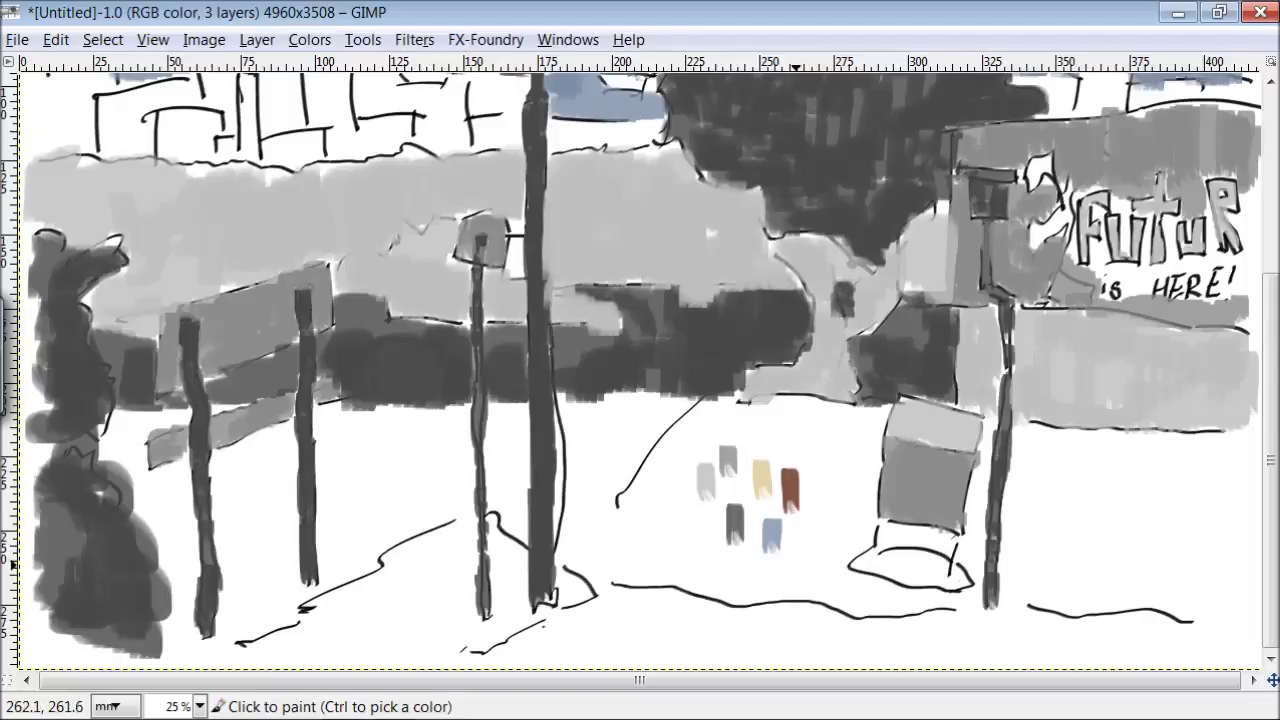
Step: Paint beige ground at the lower left and around the colour swatches
mouse_move(420, 548)
left_mouse_down()
mouse_move(417, 590)
mouse_move(505, 541)
mouse_move(504, 577)
mouse_move(572, 586)
mouse_move(450, 640)
mouse_move(343, 645)
left_mouse_up()
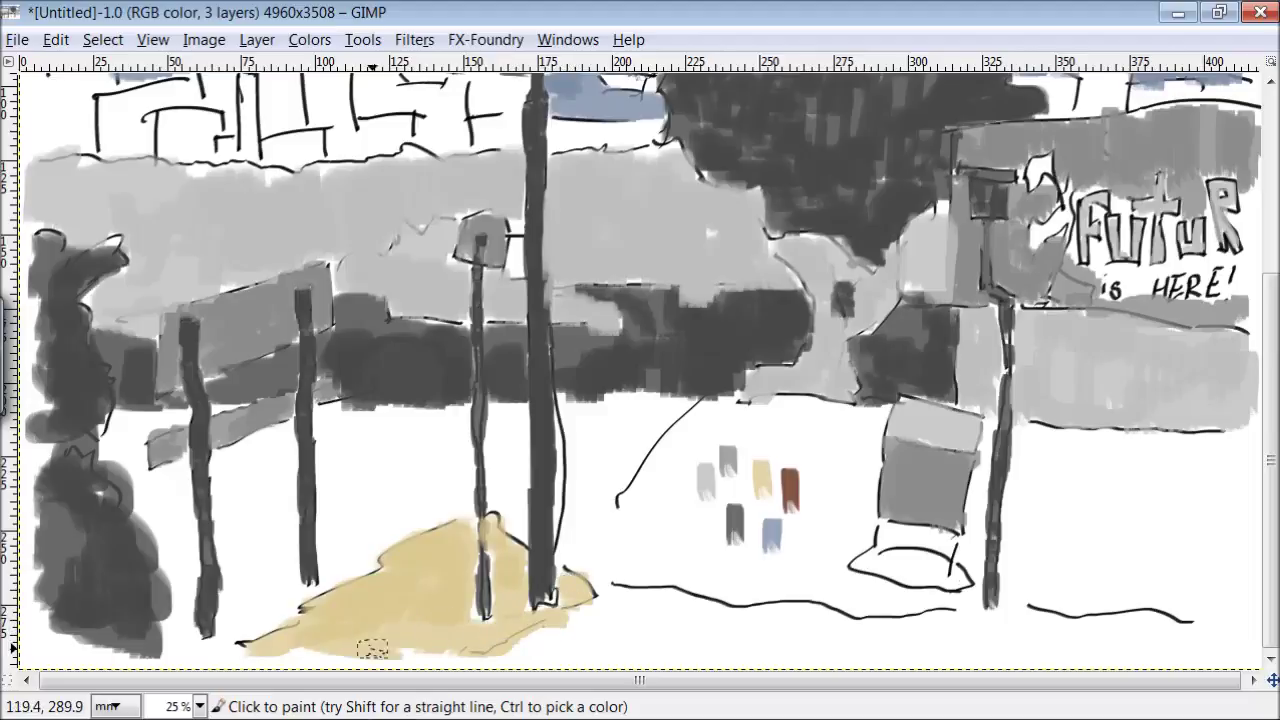
mouse_move(717, 395)
left_mouse_down()
mouse_move(660, 470)
mouse_move(646, 522)
mouse_move(728, 528)
mouse_move(737, 428)
mouse_move(743, 451)
mouse_move(876, 419)
left_mouse_up()
mouse_move(860, 490)
left_mouse_down()
mouse_move(777, 440)
mouse_move(748, 526)
mouse_move(758, 588)
mouse_move(856, 529)
mouse_move(835, 605)
mouse_move(936, 604)
left_mouse_up()
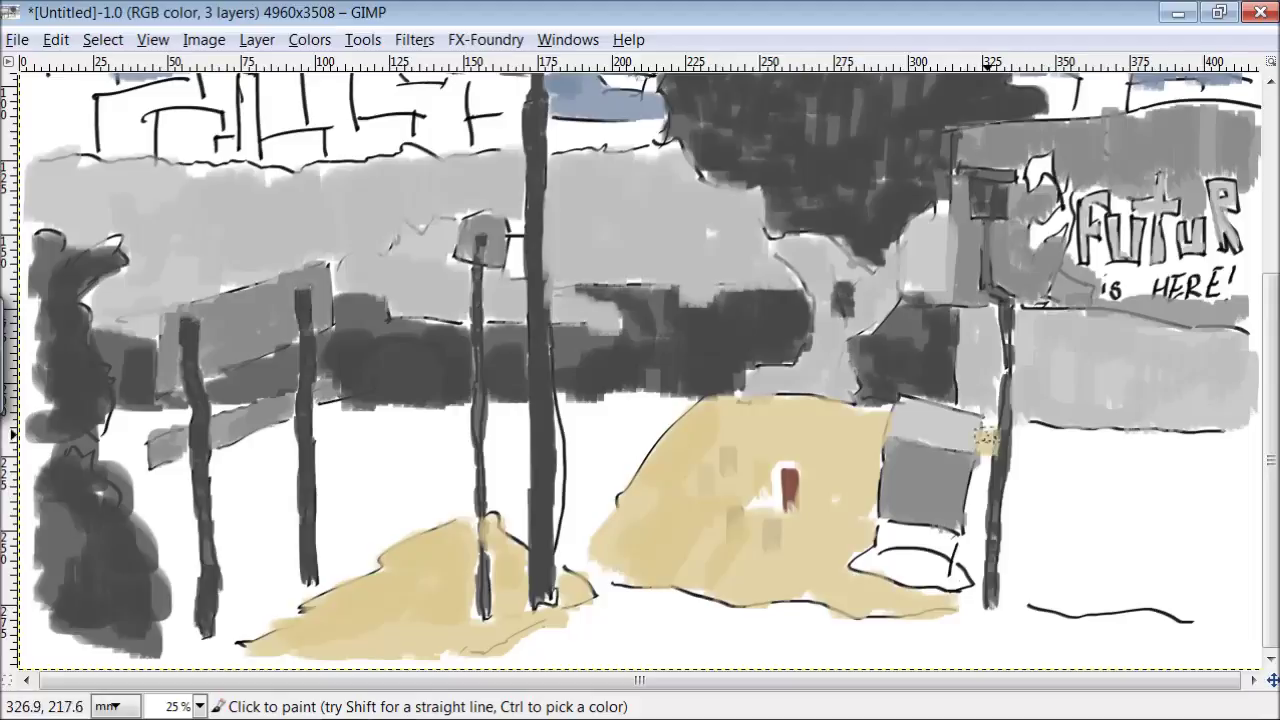
left_click_drag(986, 437, 975, 548)
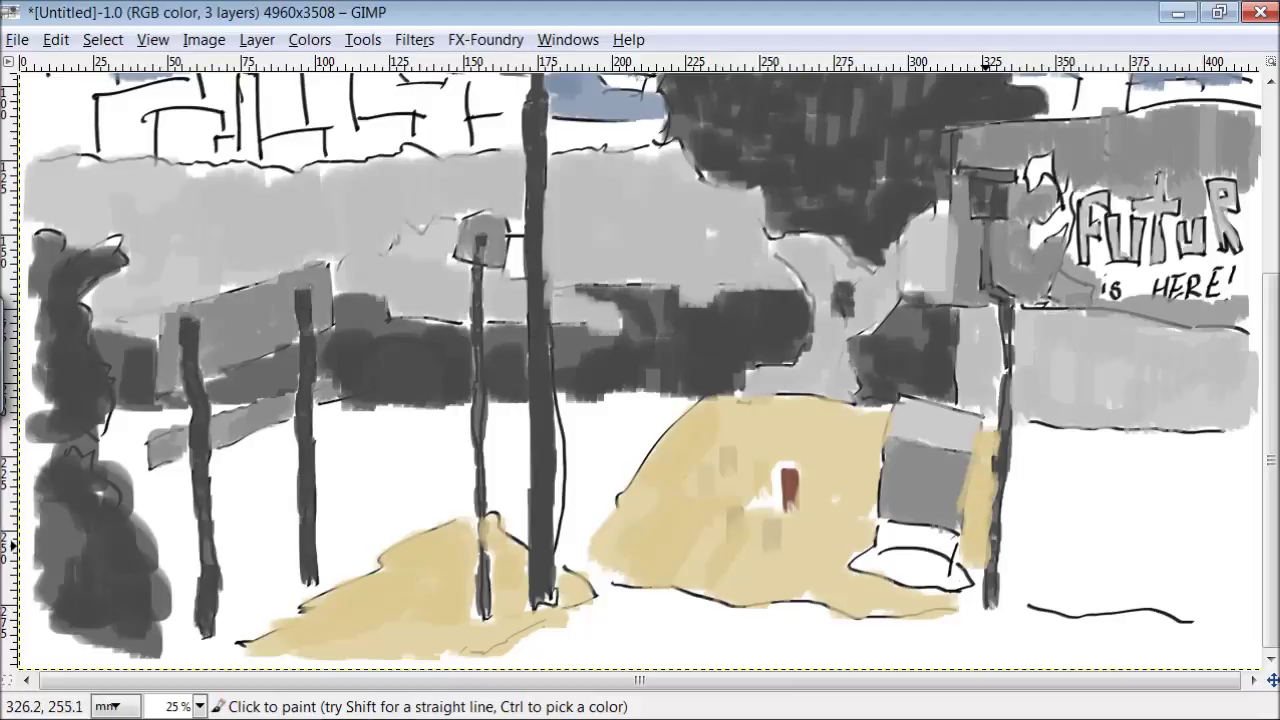
Step: With a smaller brush, paint the building below the billboard red-brown
key("bracketleft")
mouse_move(975, 535)
left_mouse_down()
mouse_move(986, 457)
mouse_move(978, 520)
left_mouse_up()
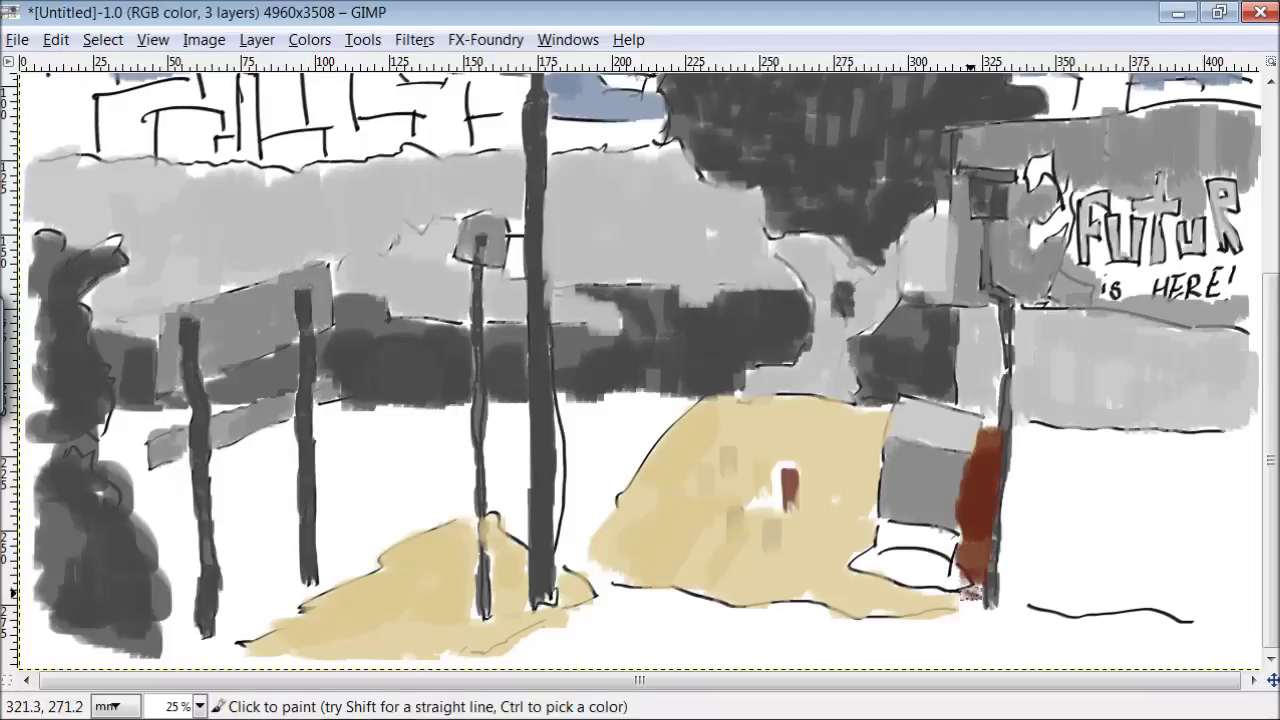
left_click_drag(970, 596, 968, 499)
mouse_move(1015, 596)
left_mouse_down()
mouse_move(1028, 445)
mouse_move(1065, 560)
left_mouse_up()
mouse_move(1146, 552)
left_mouse_down()
mouse_move(1224, 585)
mouse_move(1214, 444)
mouse_move(1153, 531)
mouse_move(1078, 442)
mouse_move(1101, 628)
left_mouse_up()
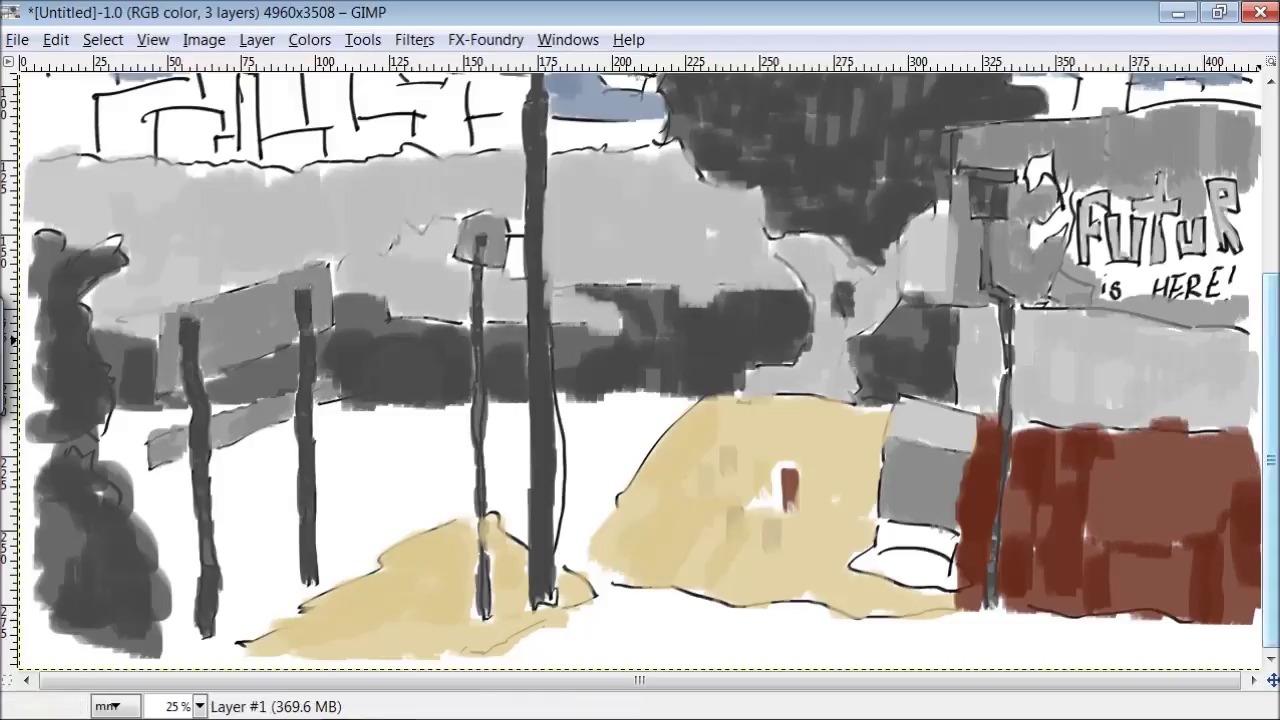
scroll(404, 325, "up", 5)
mouse_move(404, 325)
left_mouse_down()
mouse_move(391, 350)
mouse_move(331, 296)
mouse_move(279, 356)
mouse_move(211, 319)
mouse_move(165, 340)
left_mouse_up()
Step: Paint the skyline buildings left and right of the tree red-brown
left_click_drag(470, 336, 487, 352)
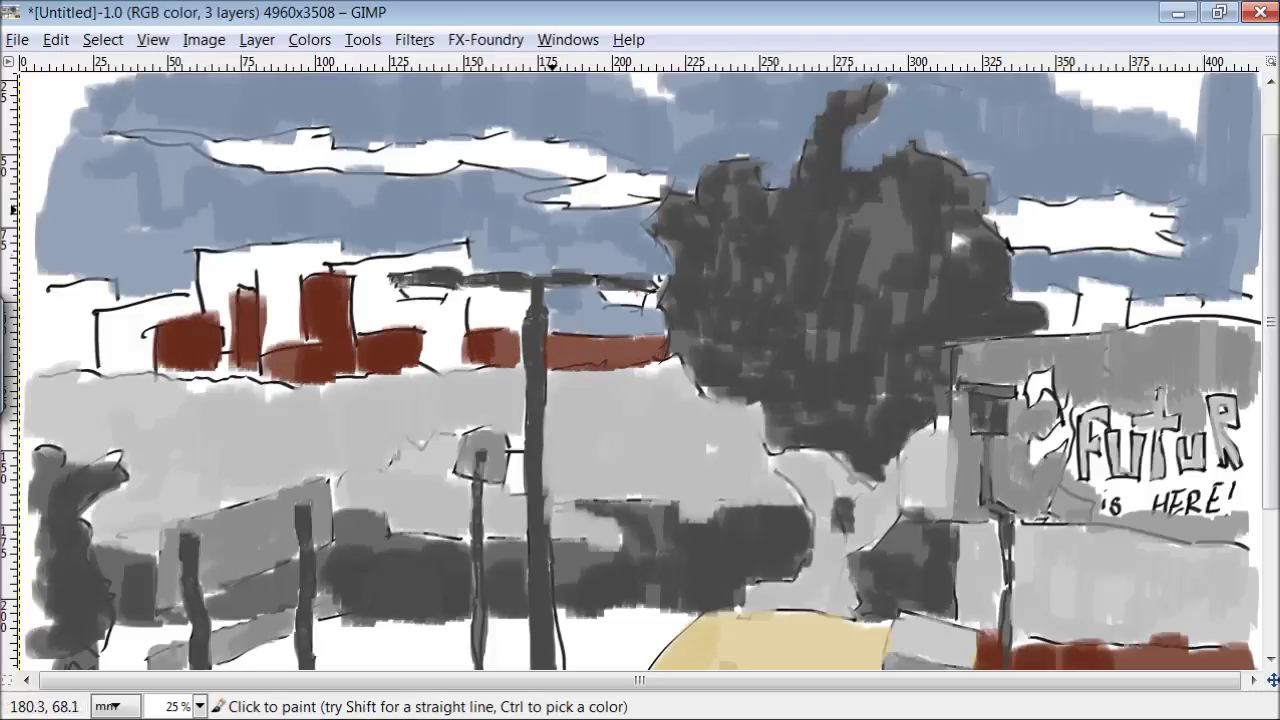
mouse_move(1044, 283)
left_mouse_down()
mouse_move(1029, 293)
mouse_move(1229, 308)
left_mouse_up()
scroll(1200, 320, "up", 2)
mouse_move(191, 268)
left_mouse_down()
mouse_move(216, 323)
mouse_move(277, 358)
mouse_move(327, 315)
left_mouse_up()
mouse_move(271, 403)
left_mouse_down()
mouse_move(365, 335)
mouse_move(420, 318)
mouse_move(438, 371)
mouse_move(425, 319)
mouse_move(377, 302)
mouse_move(333, 395)
left_mouse_up()
mouse_move(190, 352)
left_mouse_down()
mouse_move(163, 384)
mouse_move(140, 368)
left_mouse_up()
mouse_move(103, 413)
left_mouse_down()
mouse_move(84, 387)
mouse_move(53, 423)
mouse_move(275, 440)
left_mouse_up()
left_click_drag(526, 382, 495, 345)
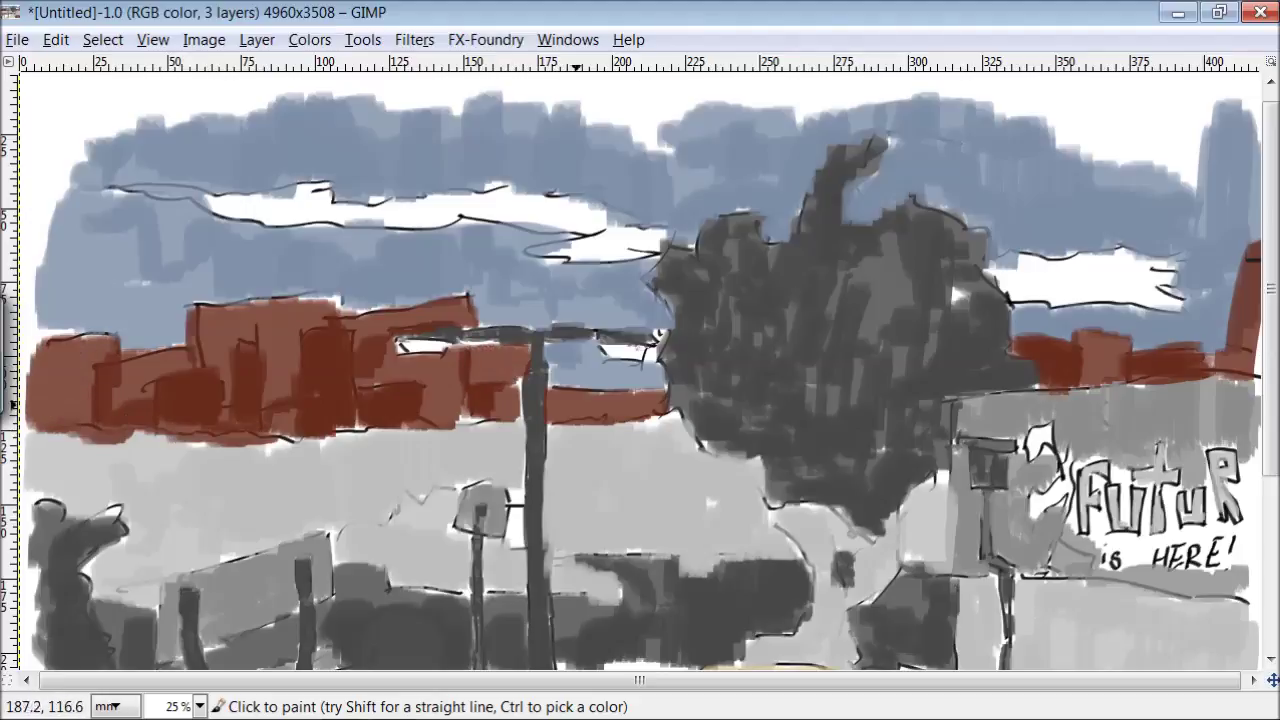
Step: Pick the beige ground colour and touch up beige patches, including the lower-left ground
scroll(1245, 282, "down", 5)
left_click(849, 454, "ctrl")
scroll(849, 454, "up", 5)
mouse_move(630, 270)
left_mouse_down()
mouse_move(601, 265)
mouse_move(606, 227)
mouse_move(157, 195)
mouse_move(190, 197)
left_mouse_up()
mouse_move(1100, 272)
left_mouse_down()
mouse_move(1012, 312)
mouse_move(1155, 290)
mouse_move(1150, 320)
left_mouse_up()
scroll(1150, 320, "down", 1)
scroll(1180, 431, "down", 5)
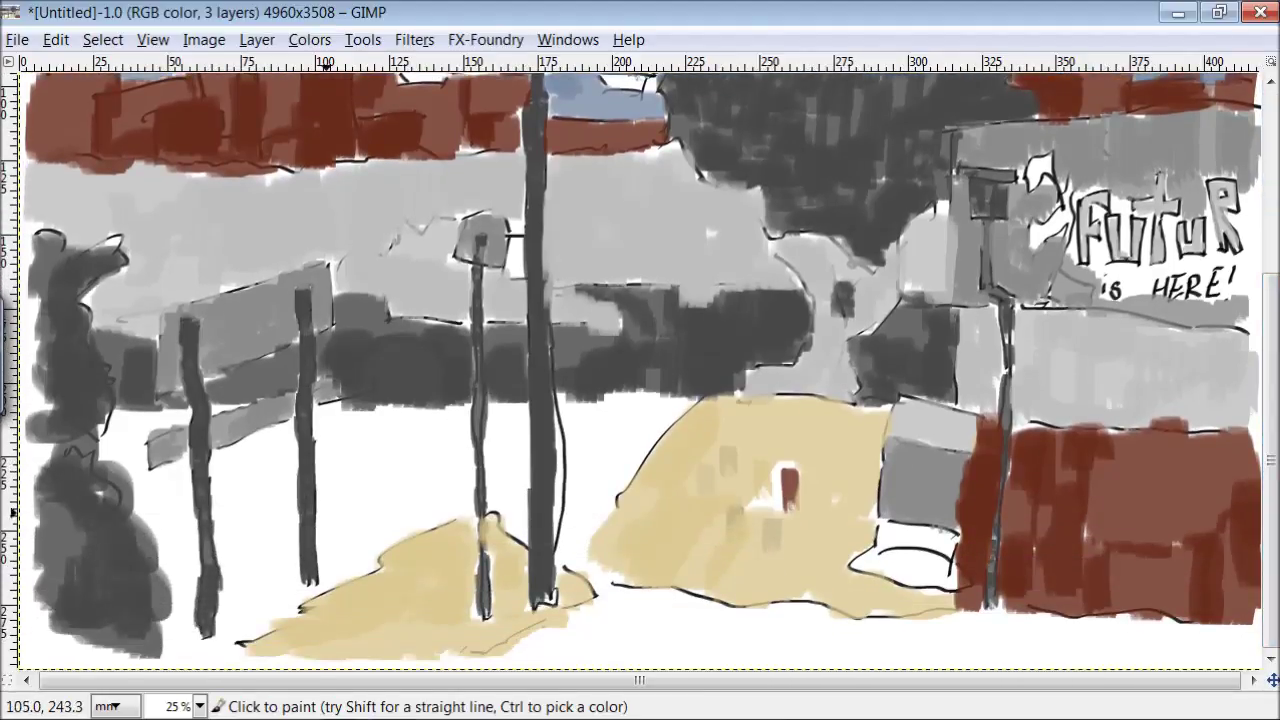
mouse_move(276, 548)
left_mouse_down()
mouse_move(184, 575)
mouse_move(400, 485)
mouse_move(407, 433)
mouse_move(335, 474)
mouse_move(389, 467)
left_mouse_up()
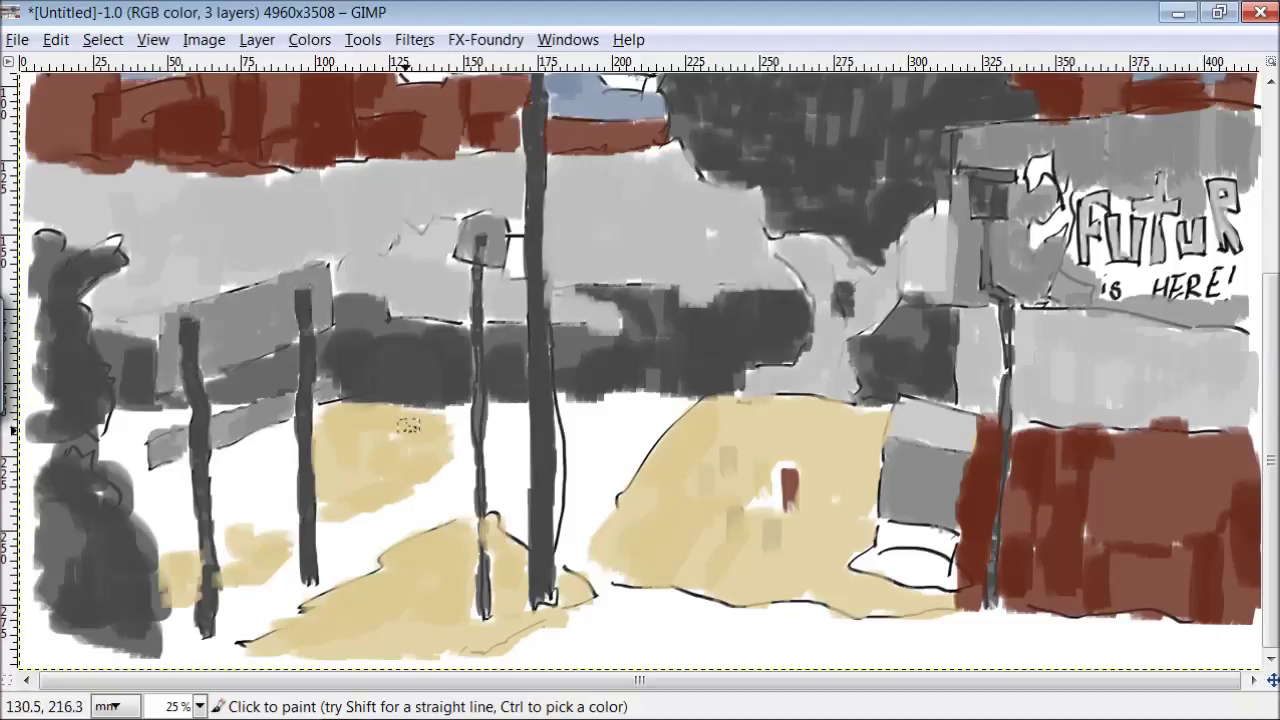
Step: Fill the ground left of the posts beige, then add two broad red-brown diagonal shadows
mouse_move(271, 513)
left_mouse_down()
mouse_move(285, 450)
mouse_move(229, 477)
mouse_move(250, 520)
left_mouse_up()
mouse_move(185, 545)
left_mouse_down()
mouse_move(178, 469)
mouse_move(174, 554)
mouse_move(116, 437)
mouse_move(170, 410)
left_mouse_up()
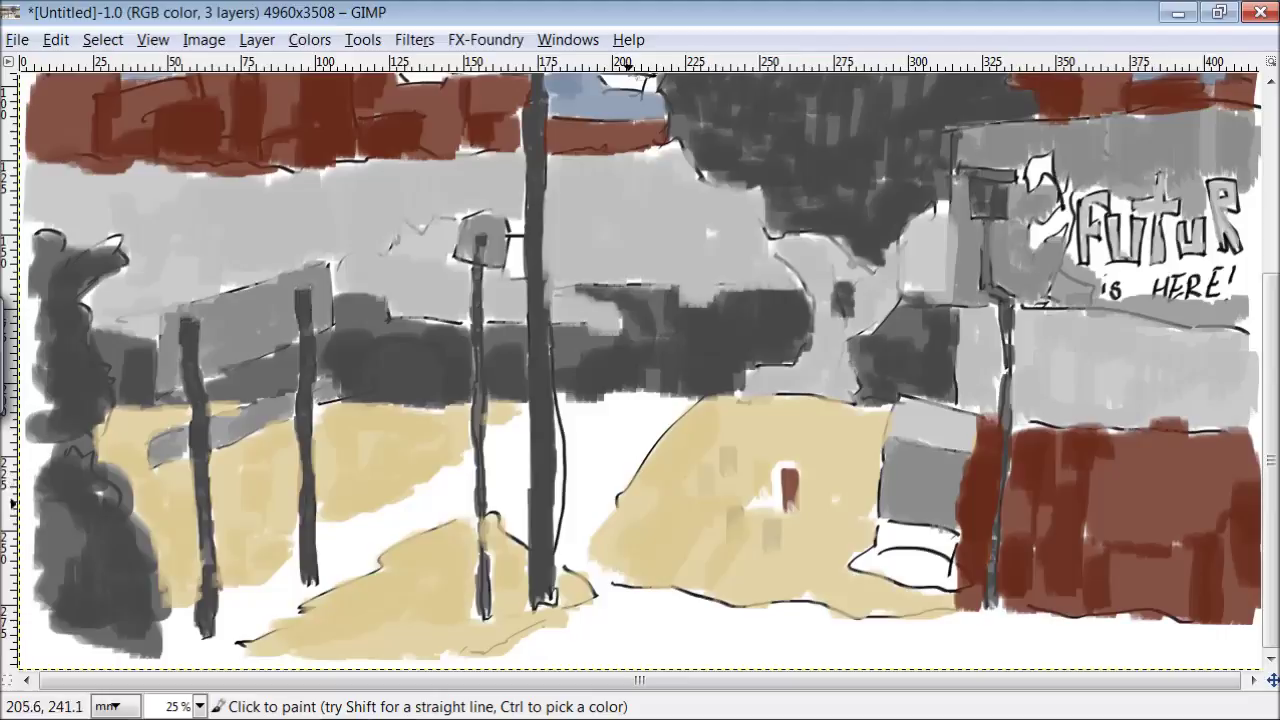
key("bracketleft")
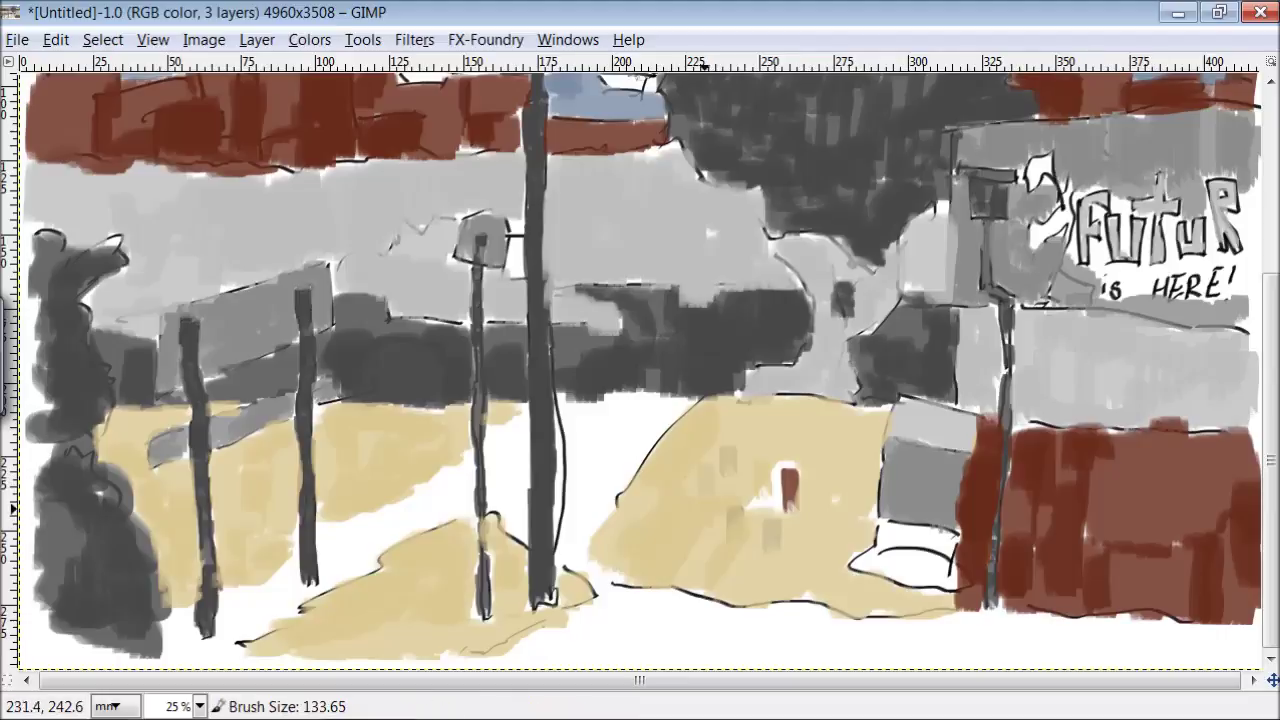
mouse_move(505, 432)
left_mouse_down()
mouse_move(499, 468)
mouse_move(470, 464)
mouse_move(415, 512)
mouse_move(361, 525)
mouse_move(354, 571)
mouse_move(289, 600)
mouse_move(265, 584)
mouse_move(251, 627)
mouse_move(206, 632)
left_mouse_up()
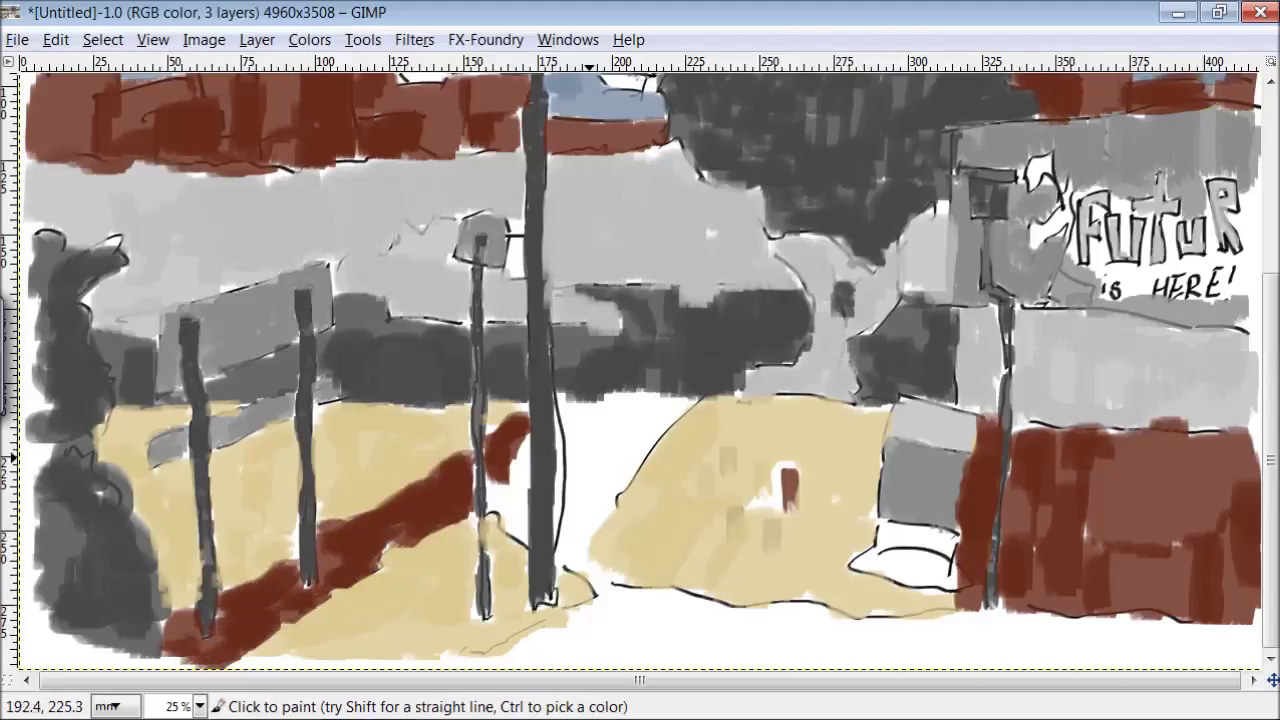
mouse_move(639, 359)
left_mouse_down()
mouse_move(613, 358)
mouse_move(666, 379)
mouse_move(680, 407)
mouse_move(565, 540)
mouse_move(560, 575)
mouse_move(505, 495)
mouse_move(517, 443)
mouse_move(671, 595)
mouse_move(594, 634)
mouse_move(856, 627)
mouse_move(617, 578)
left_mouse_up()
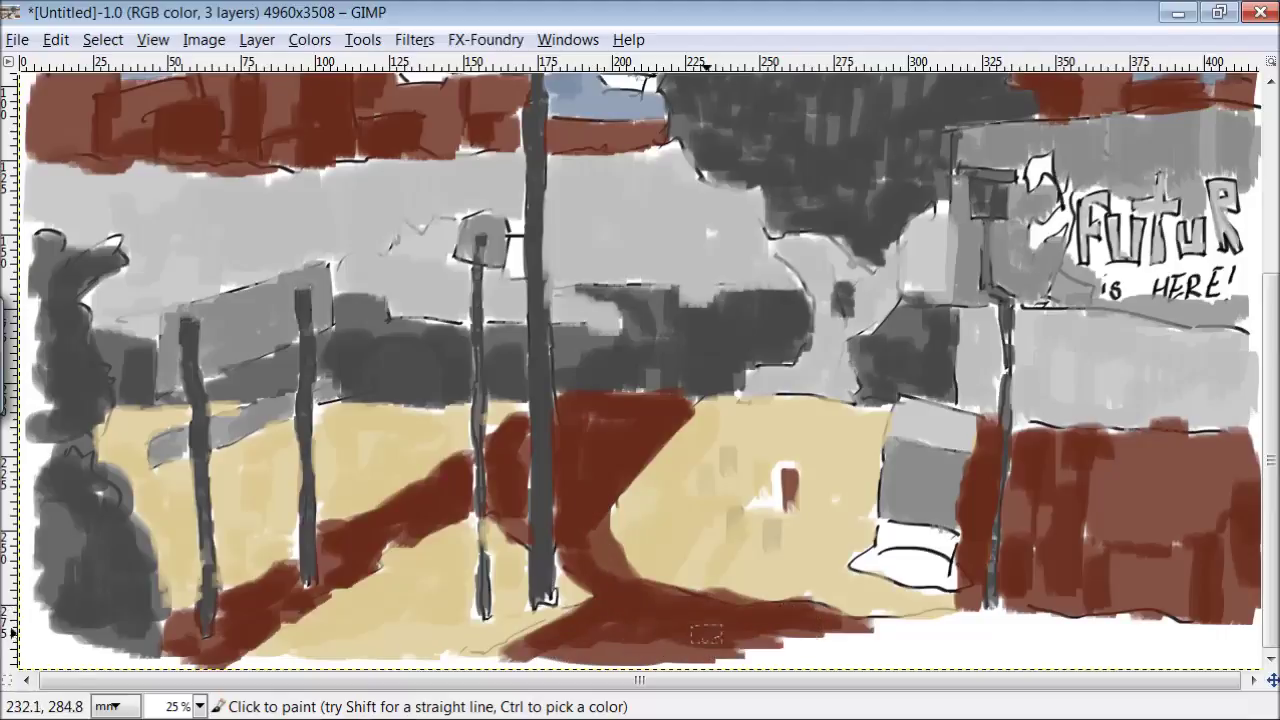